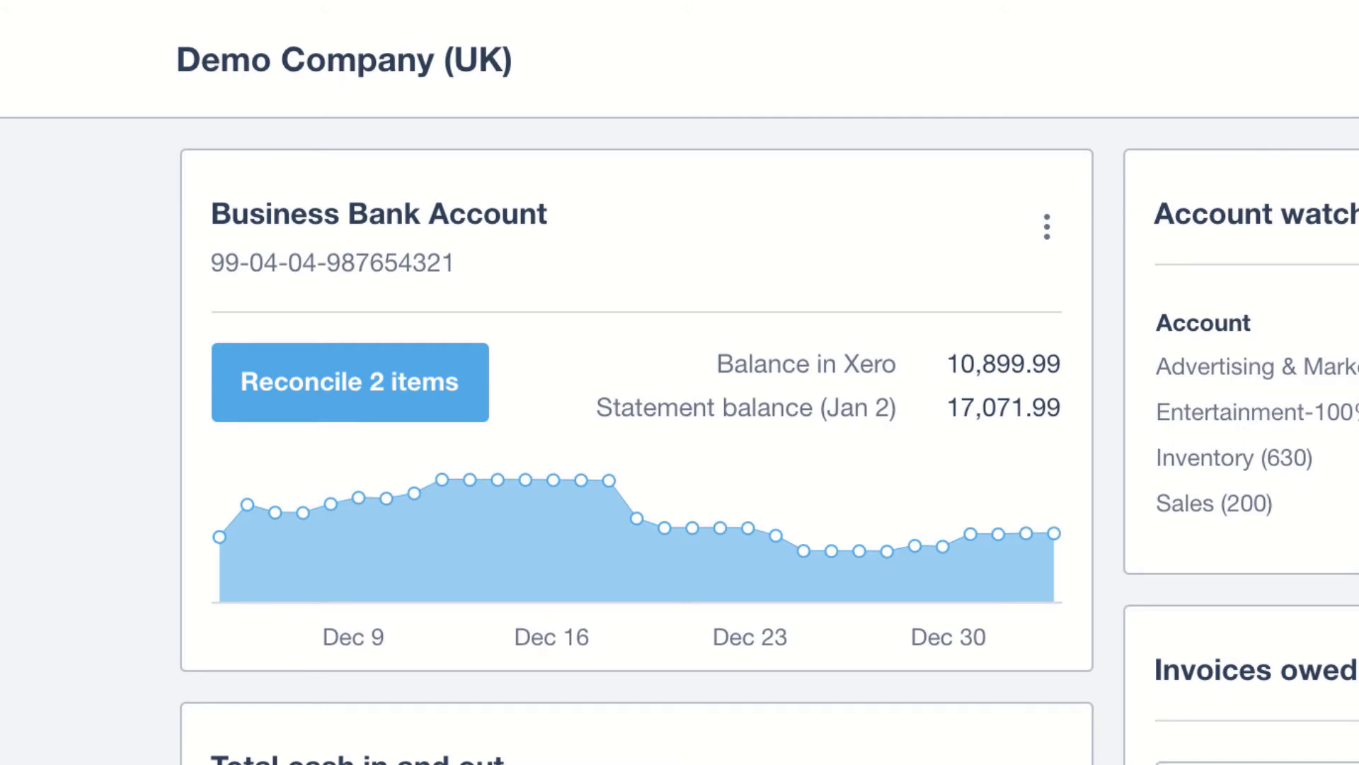
Review the dashboard's total cash in and out chart for December and the Sales account in the account watchlist
mouse_move(424, 492)
scroll(637, 383, "down", 8)
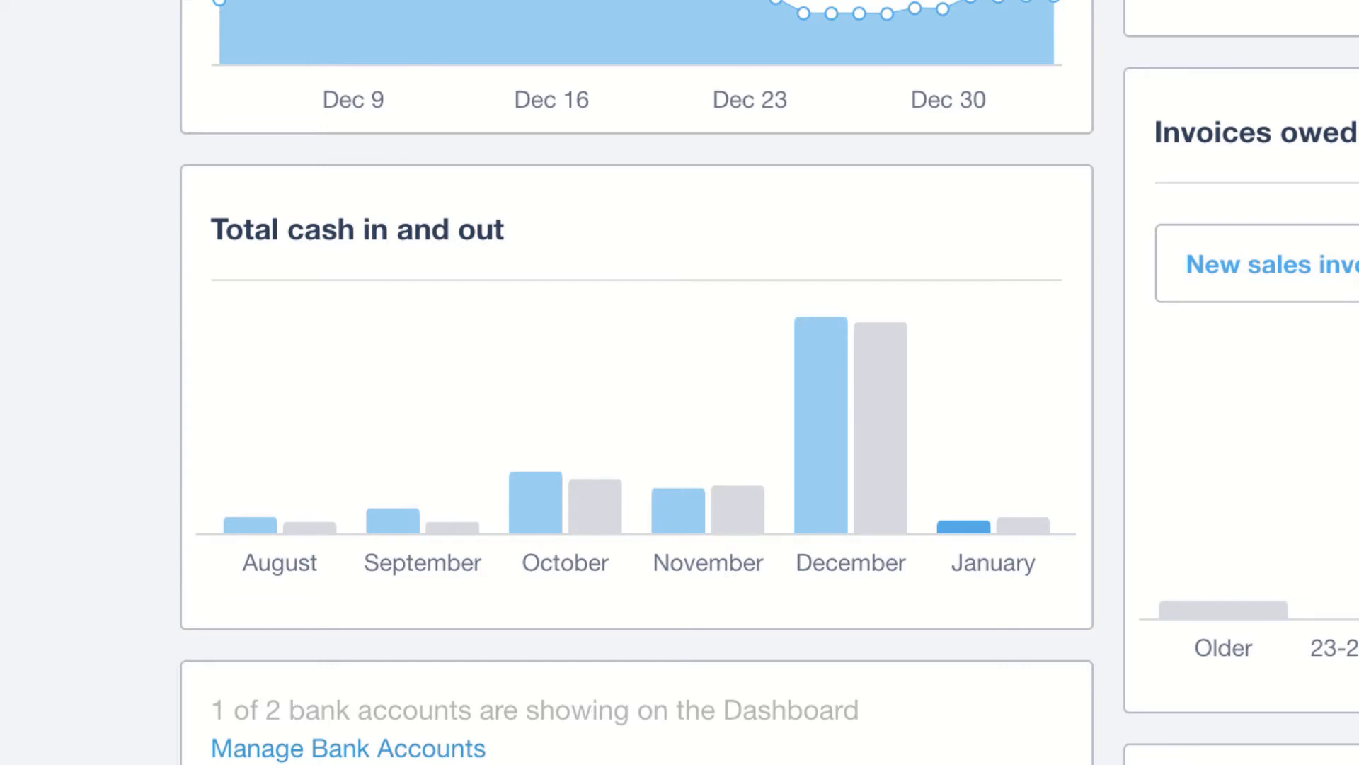
mouse_move(816, 462)
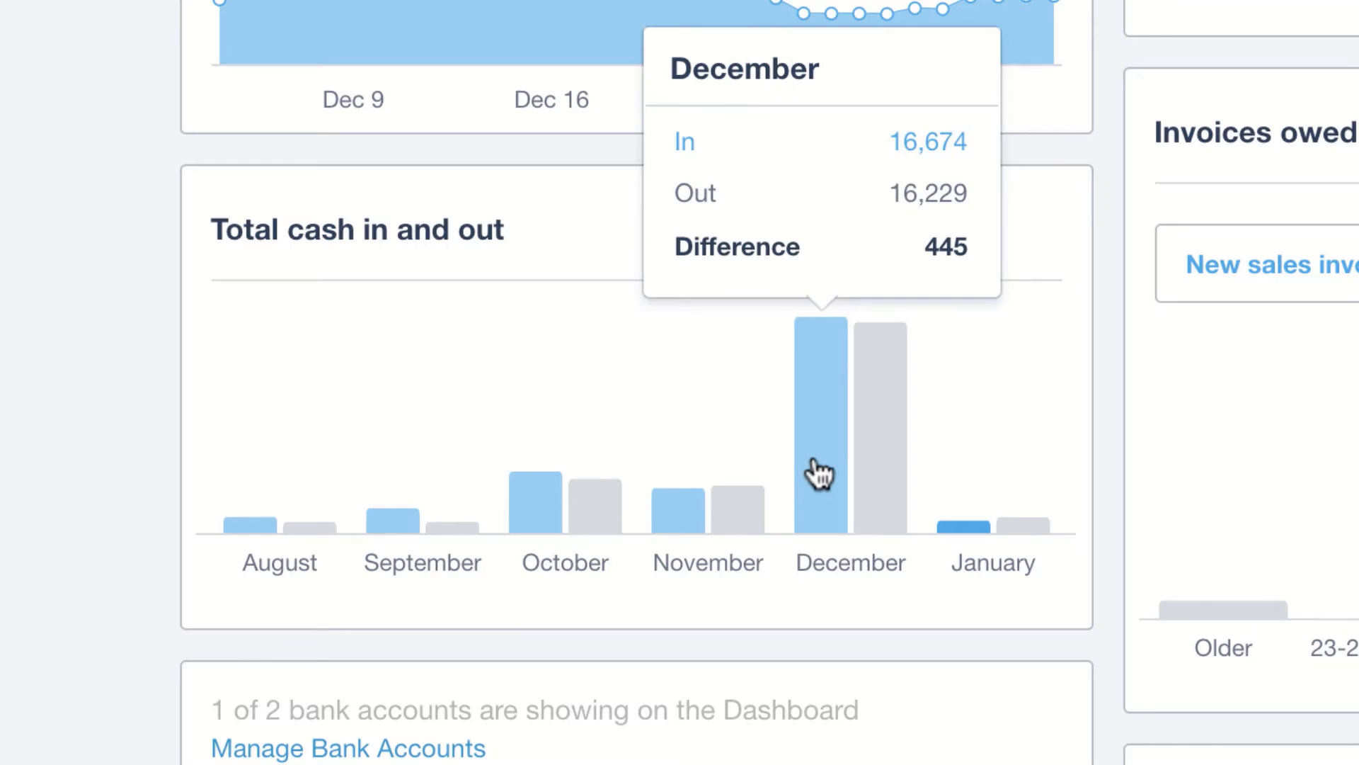
left_click(819, 473)
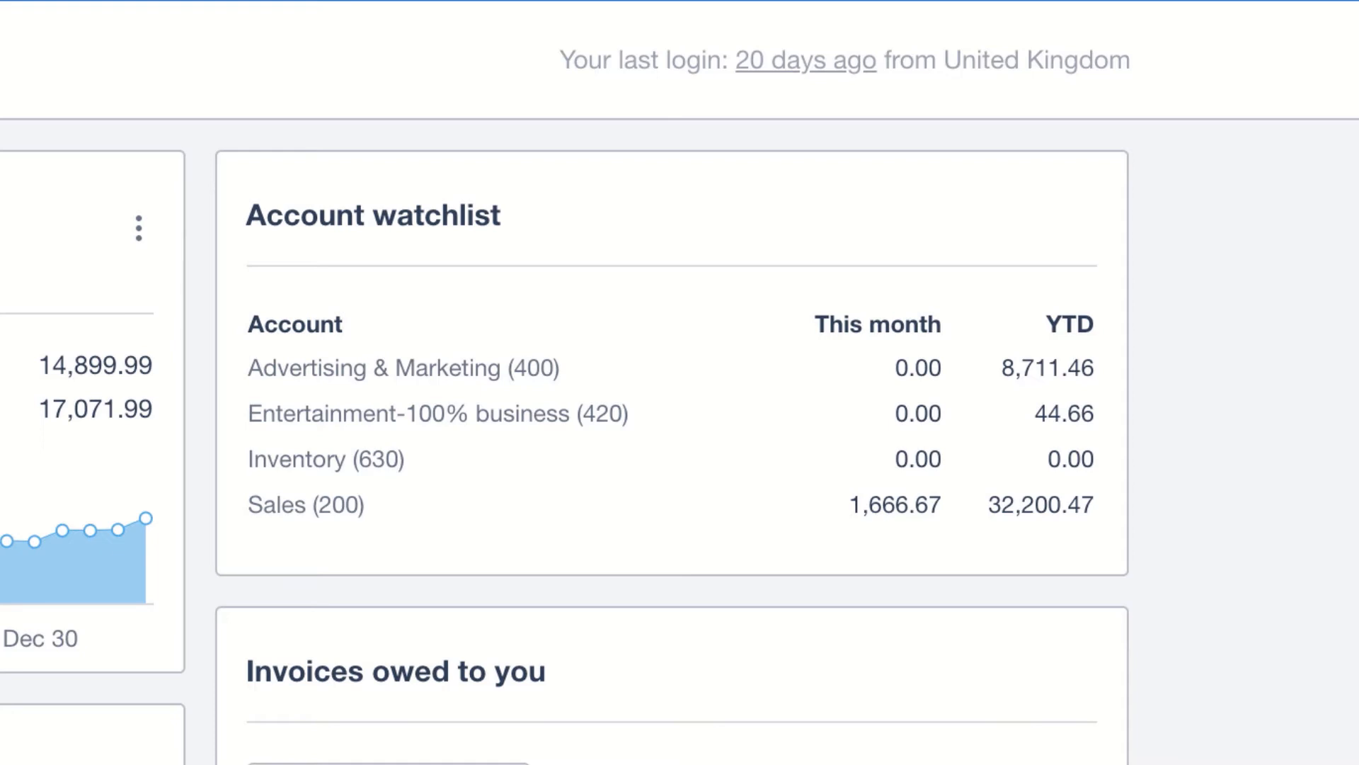
left_click(895, 505)
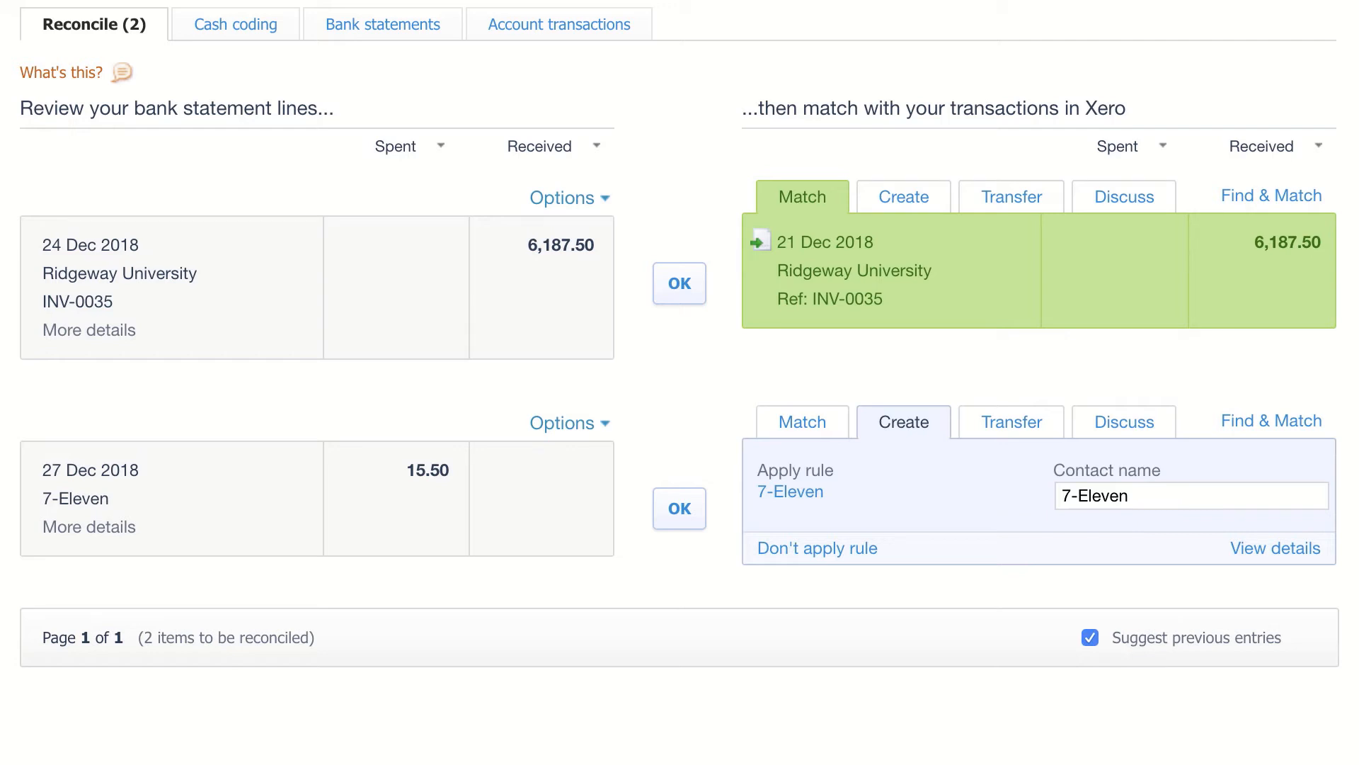
Reconcile the Ridgeway University receipt with its matched invoice and the 7-Eleven payment with its bank rule, checking the rule's details
left_click(685, 286)
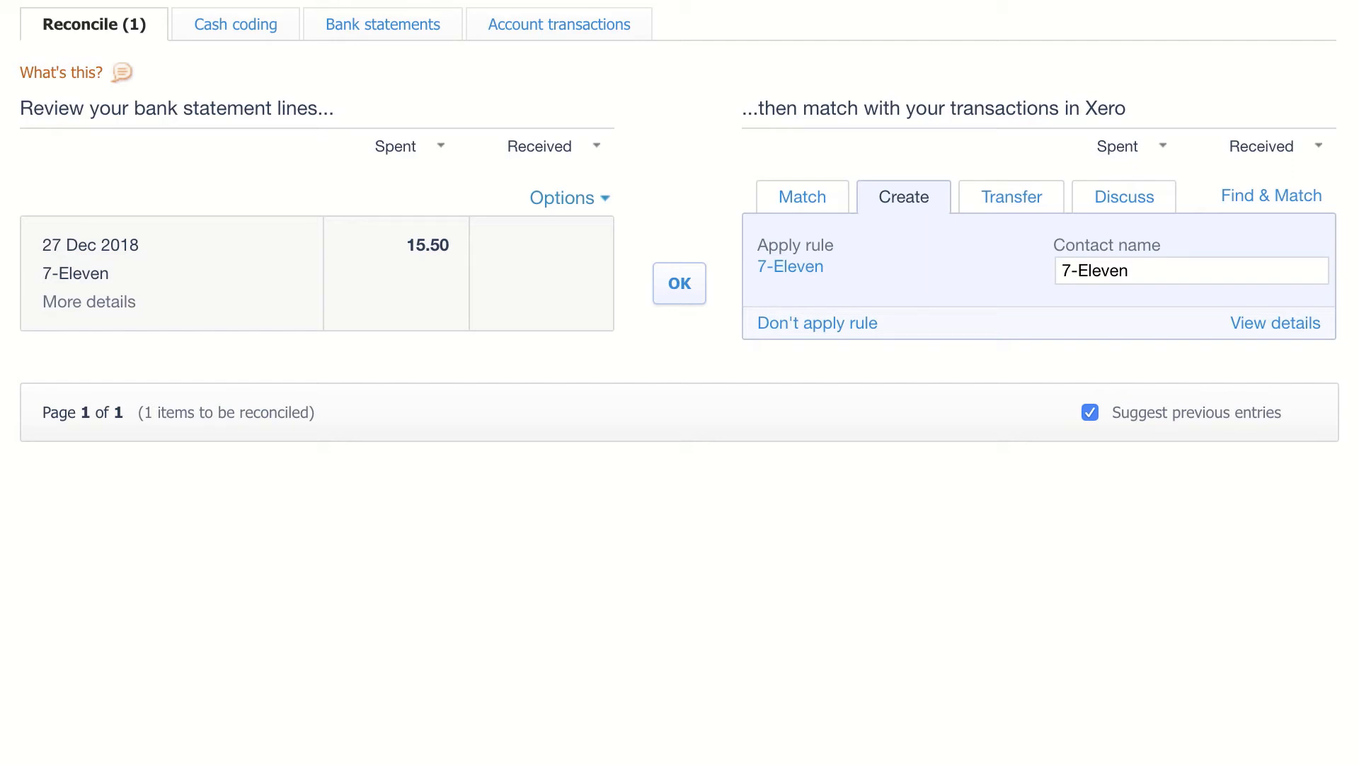
left_click(791, 267)
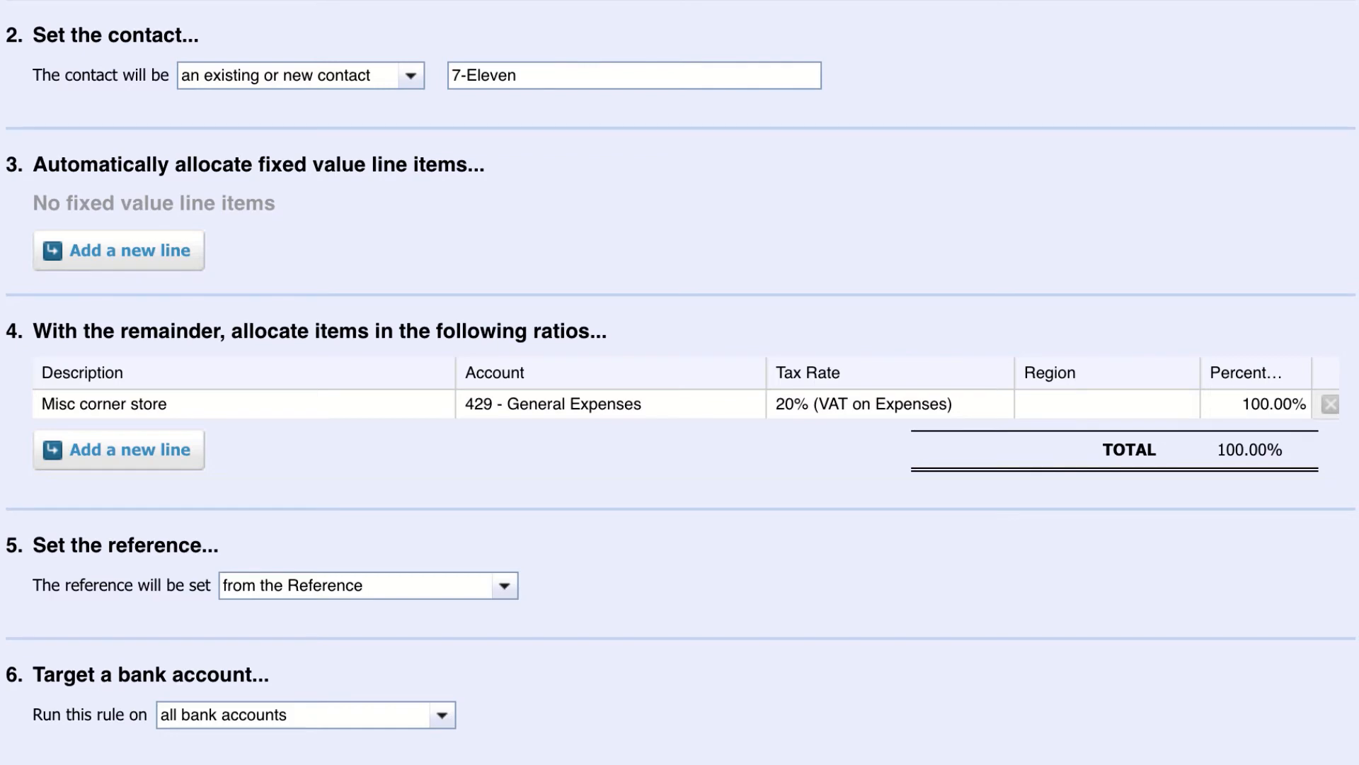
left_click(1096, 738)
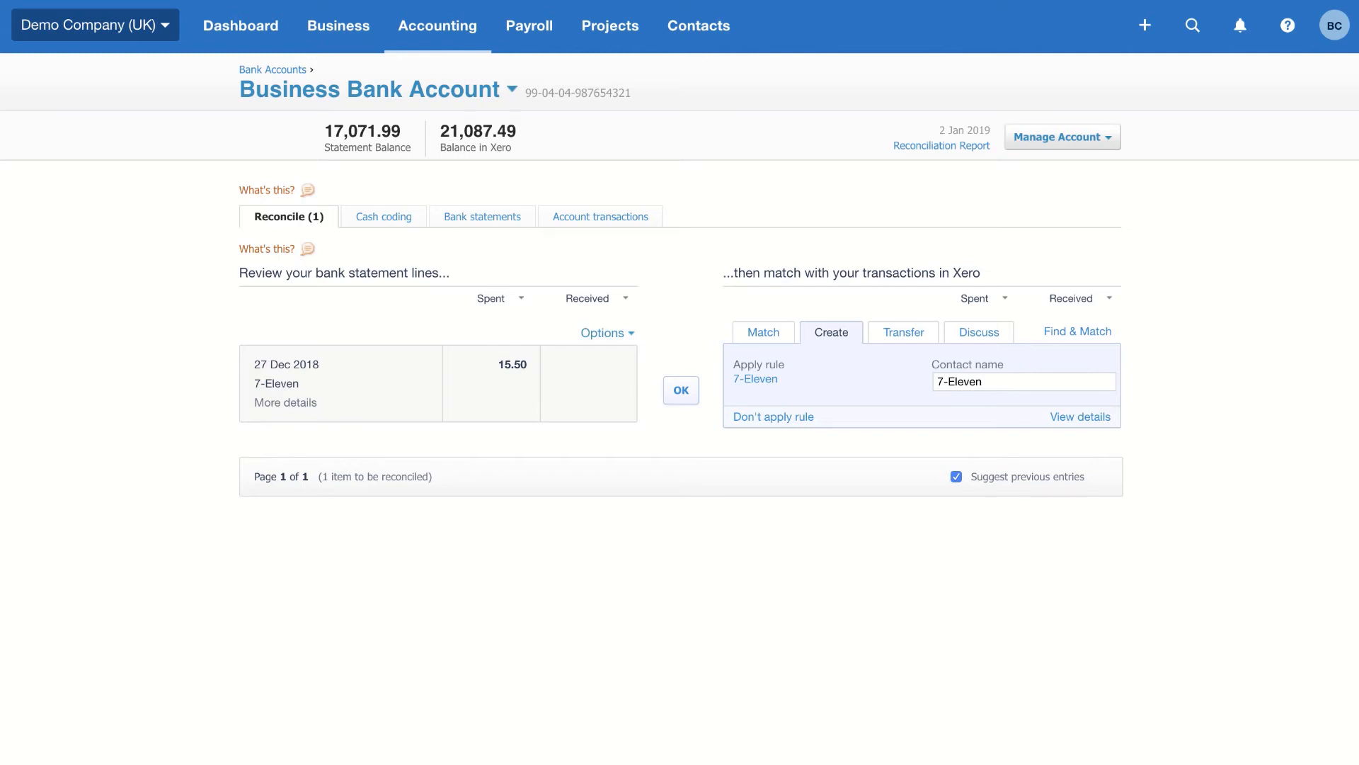
left_click(682, 399)
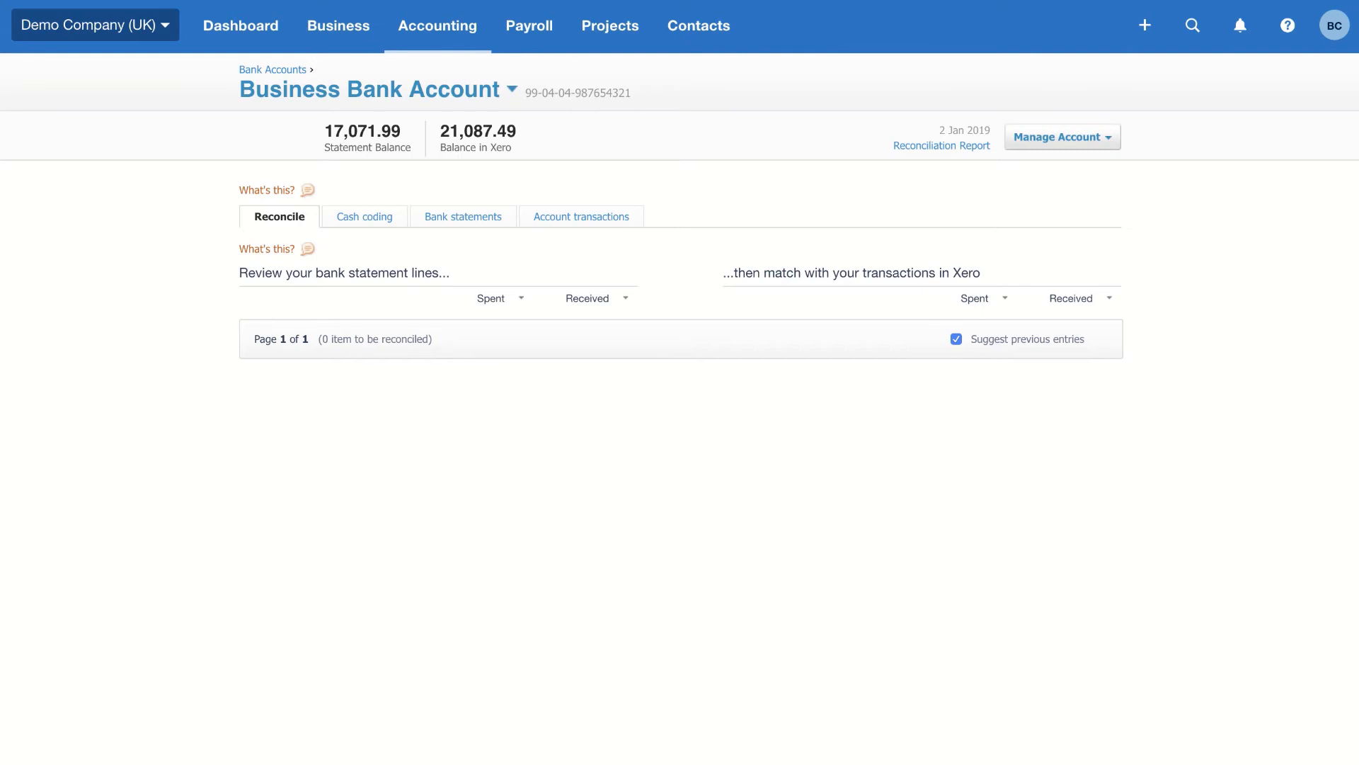
From the sales overview, create an invoice from Bayside Club's accepted quote QU-0001 and mark the quote as invoiced
left_click(328, 25)
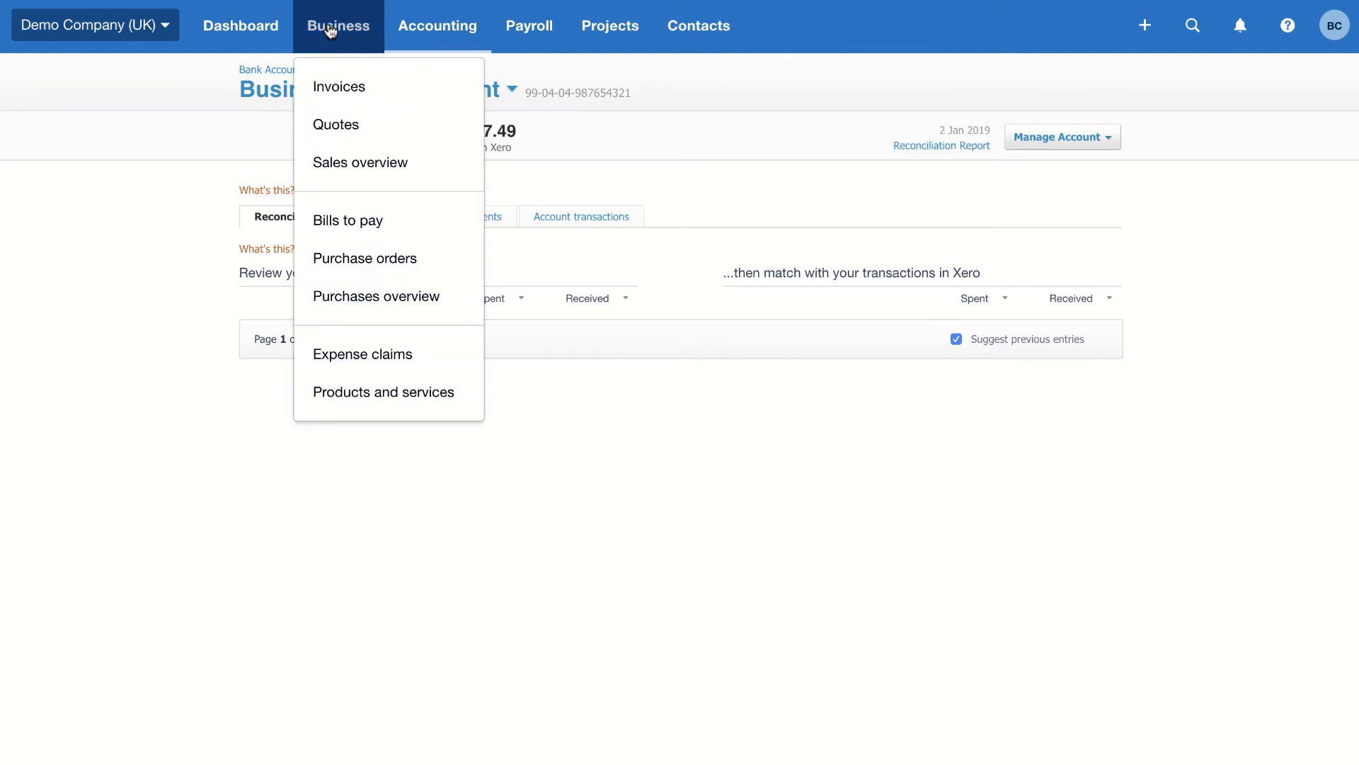
left_click(337, 170)
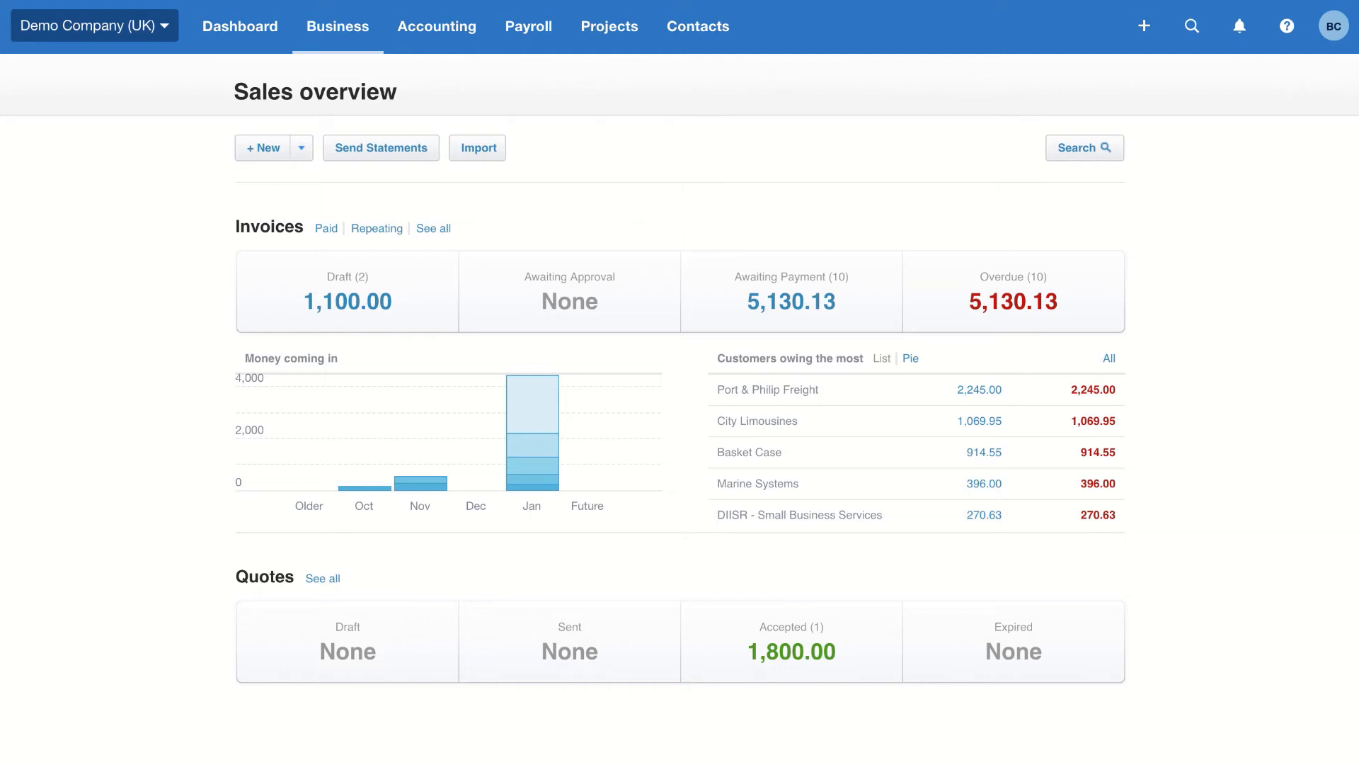
left_click(779, 665)
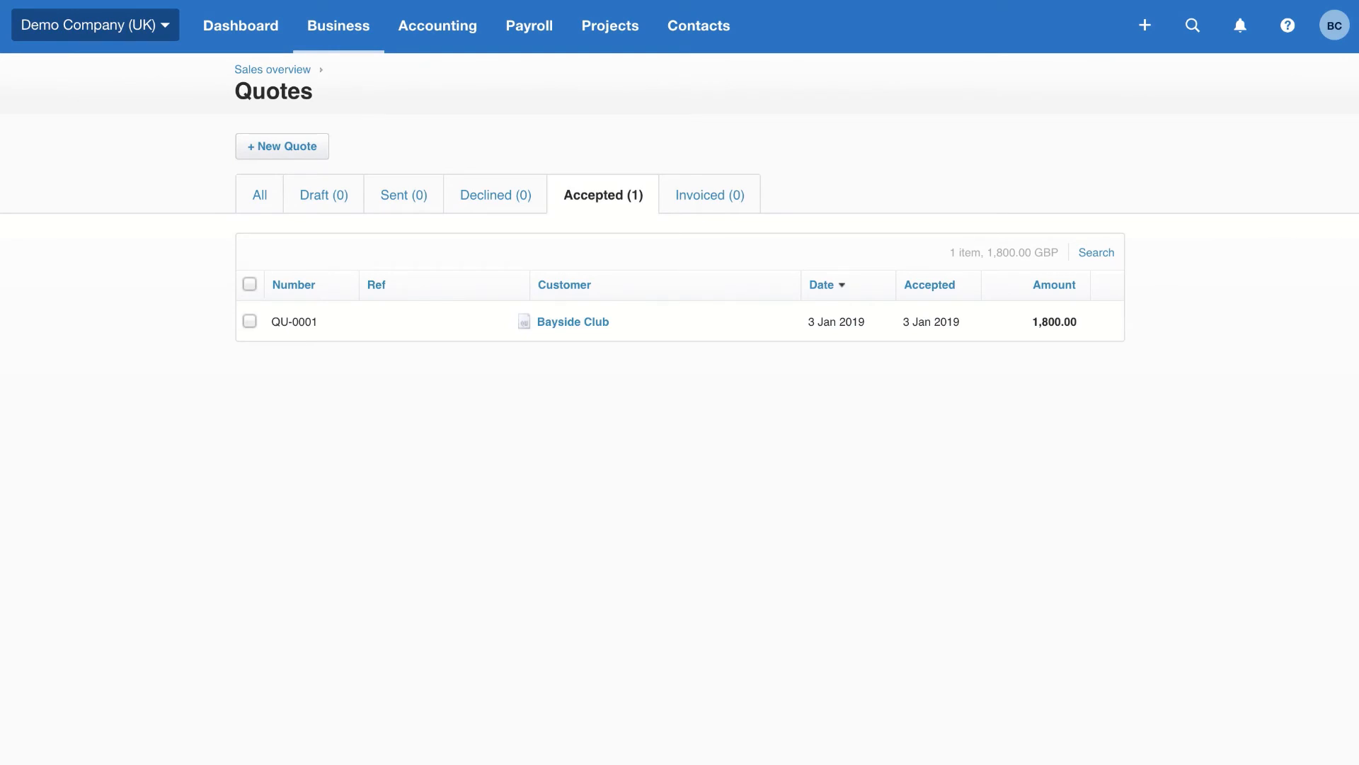
left_click(570, 325)
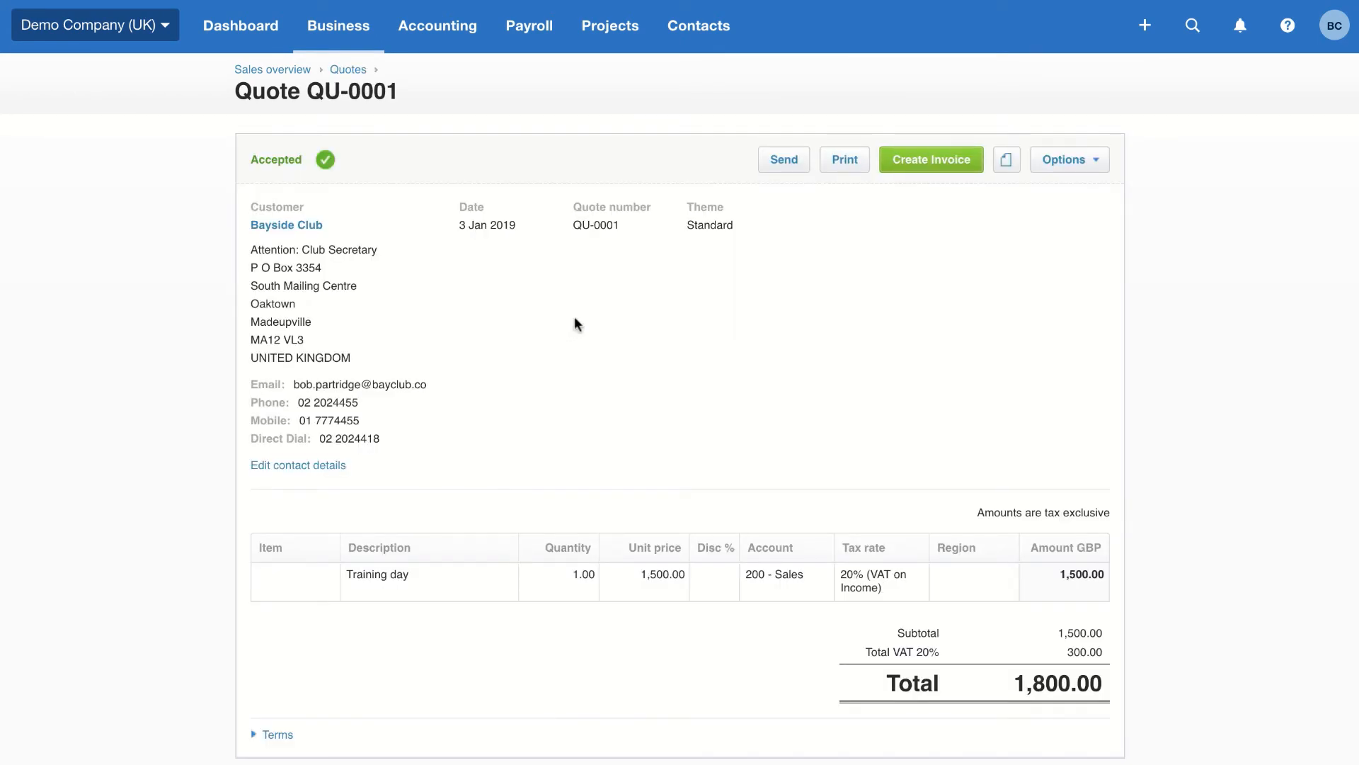
left_click(952, 164)
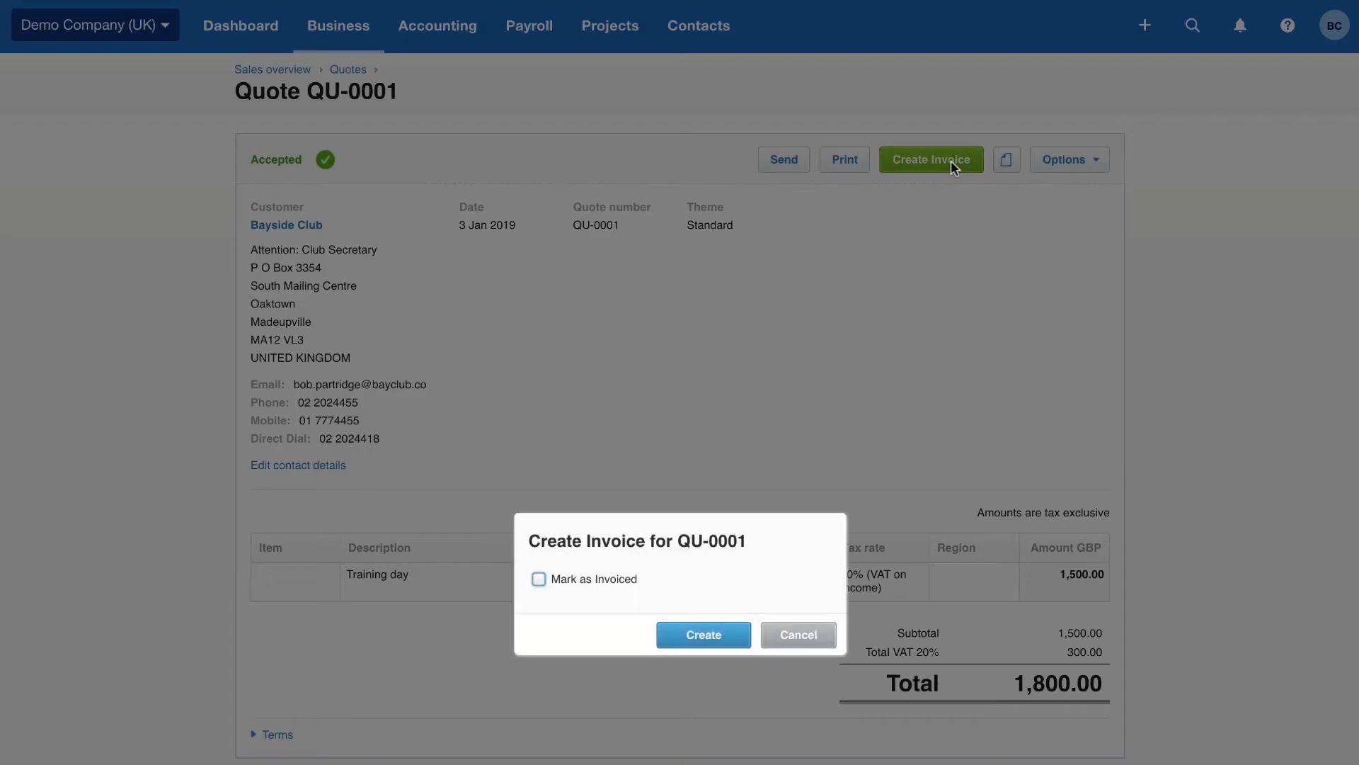
left_click(539, 581)
left_click(708, 635)
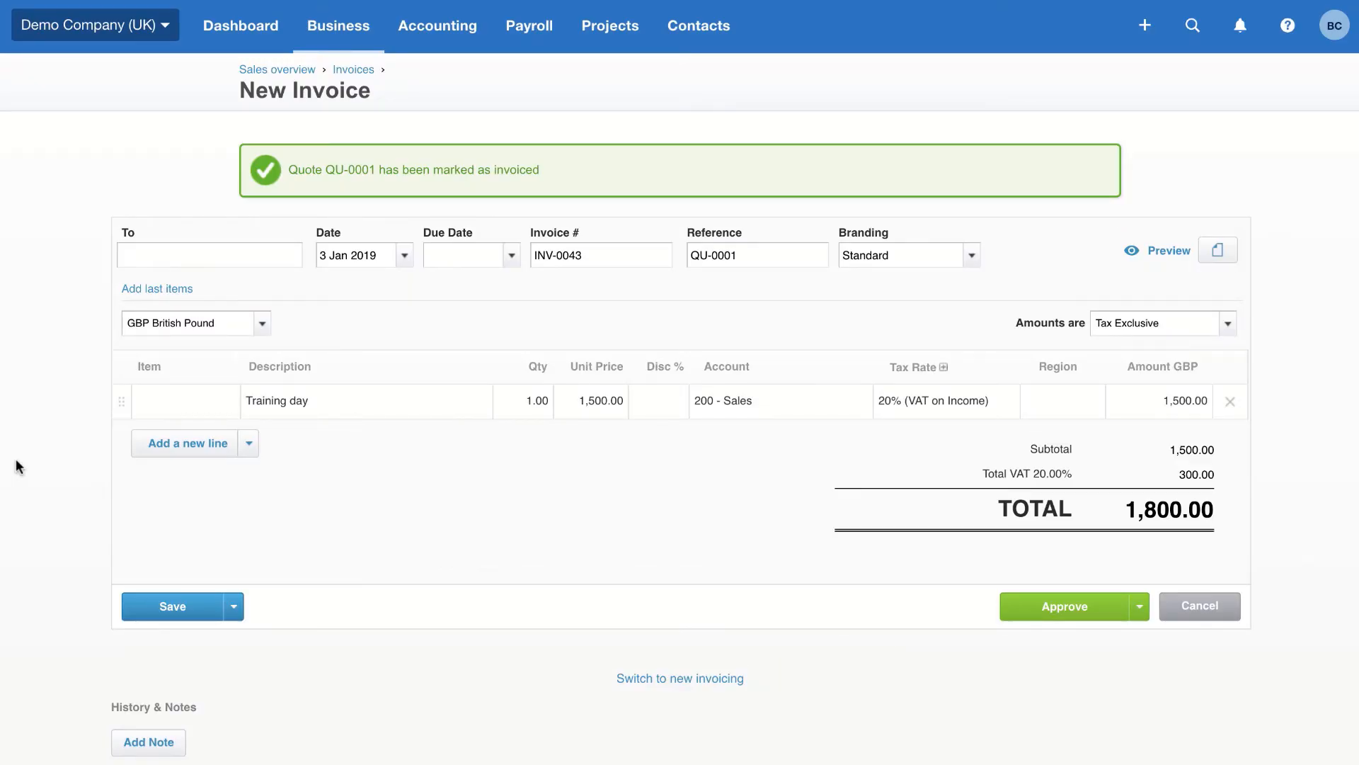
Set the new invoice's due date to one month after the invoice date using +1m
left_click(440, 254)
type("+30")
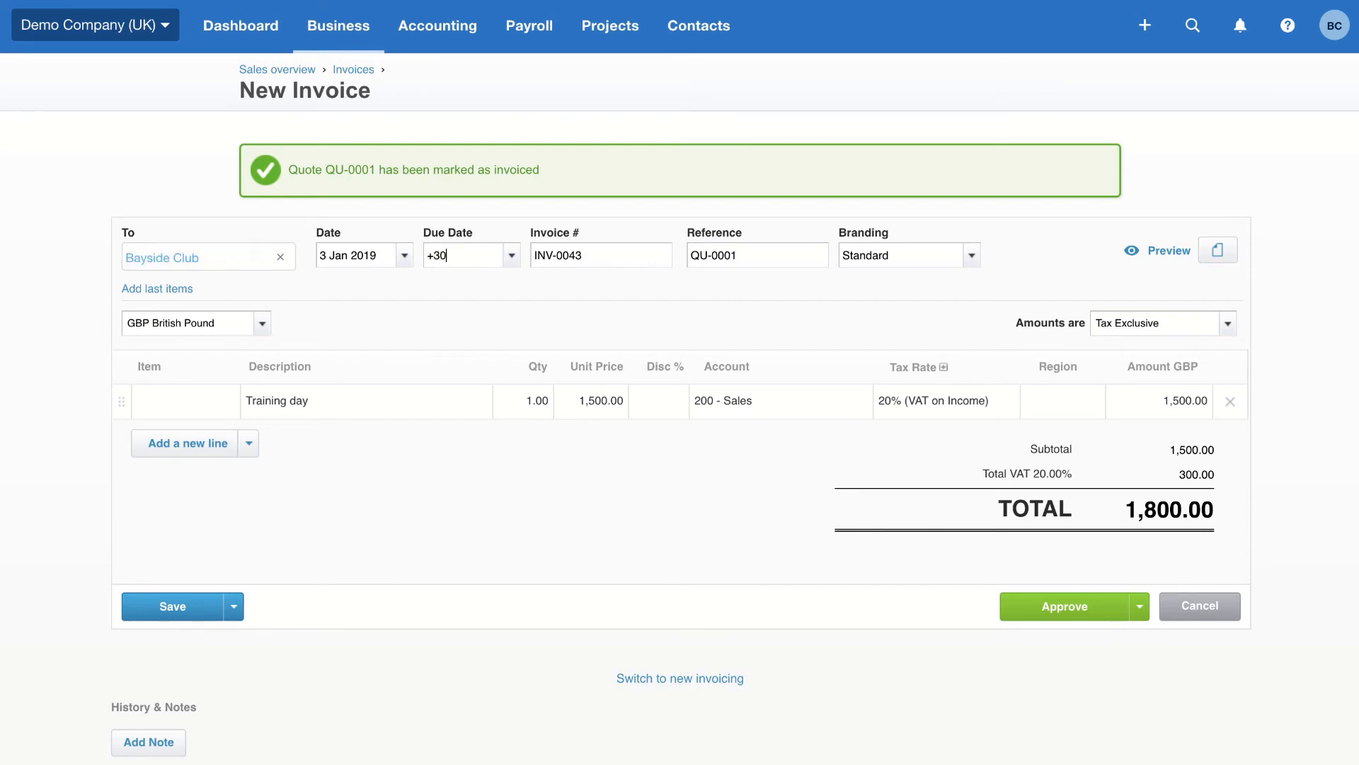
key("BackSpace")
key("BackSpace")
type("1w")
key("BackSpace")
key("BackSpace")
type("1m")
Approve the Bayside Club invoice and email it with the default message, marked as sent
left_click(1056, 603)
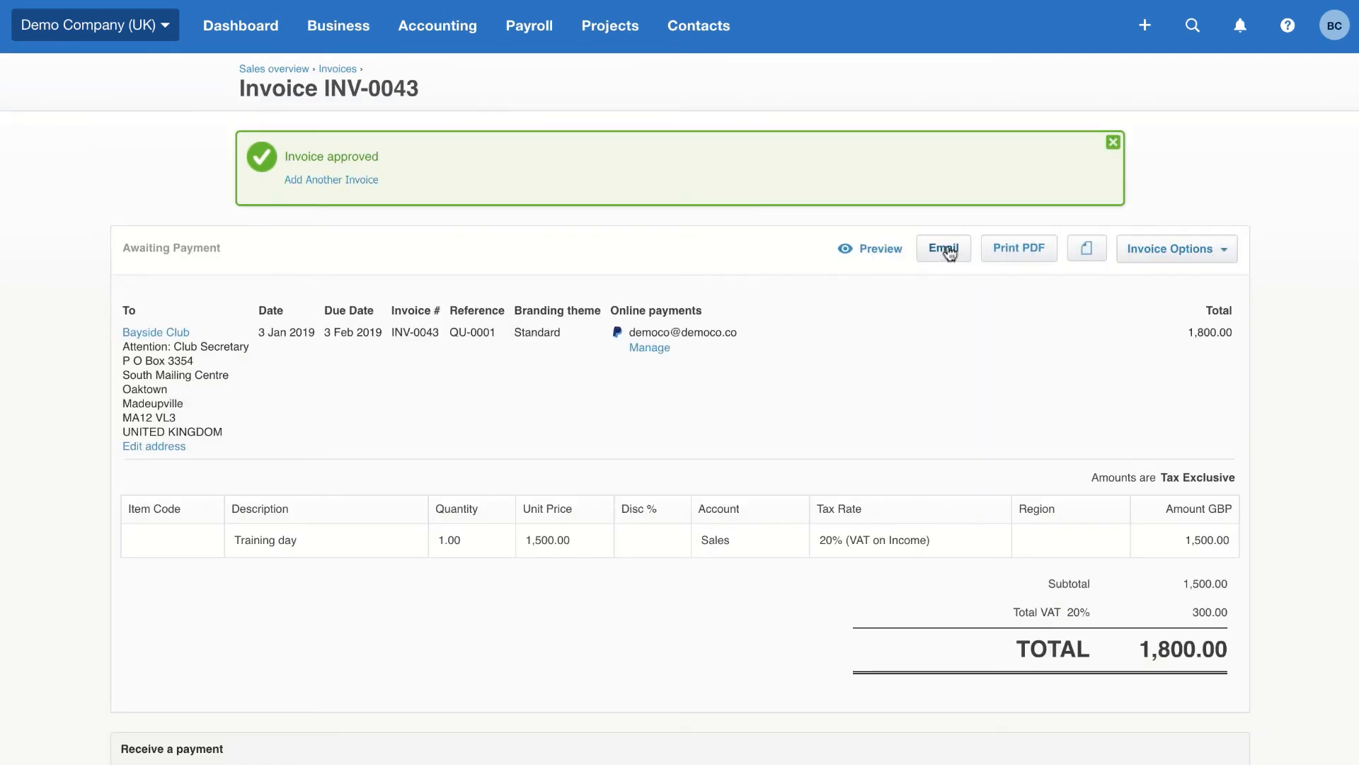
left_click(946, 249)
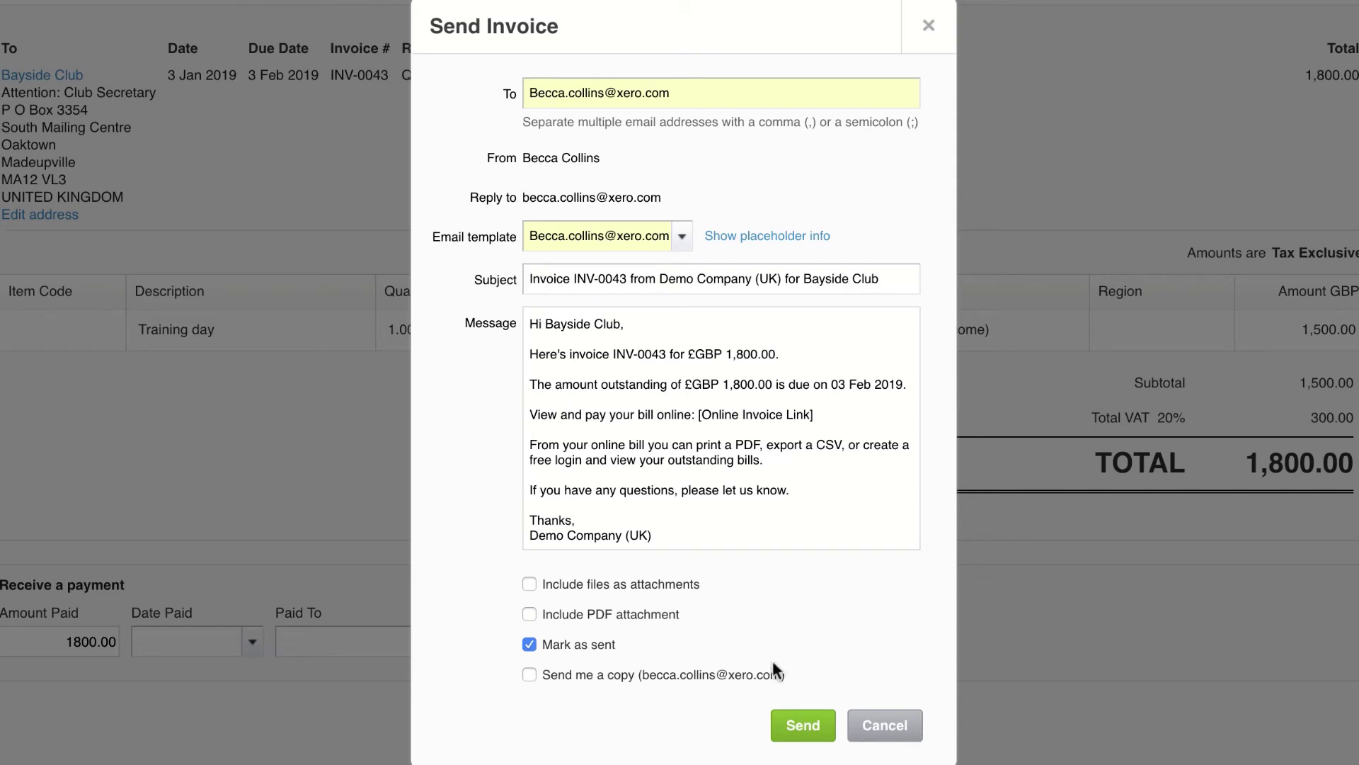
left_click(810, 722)
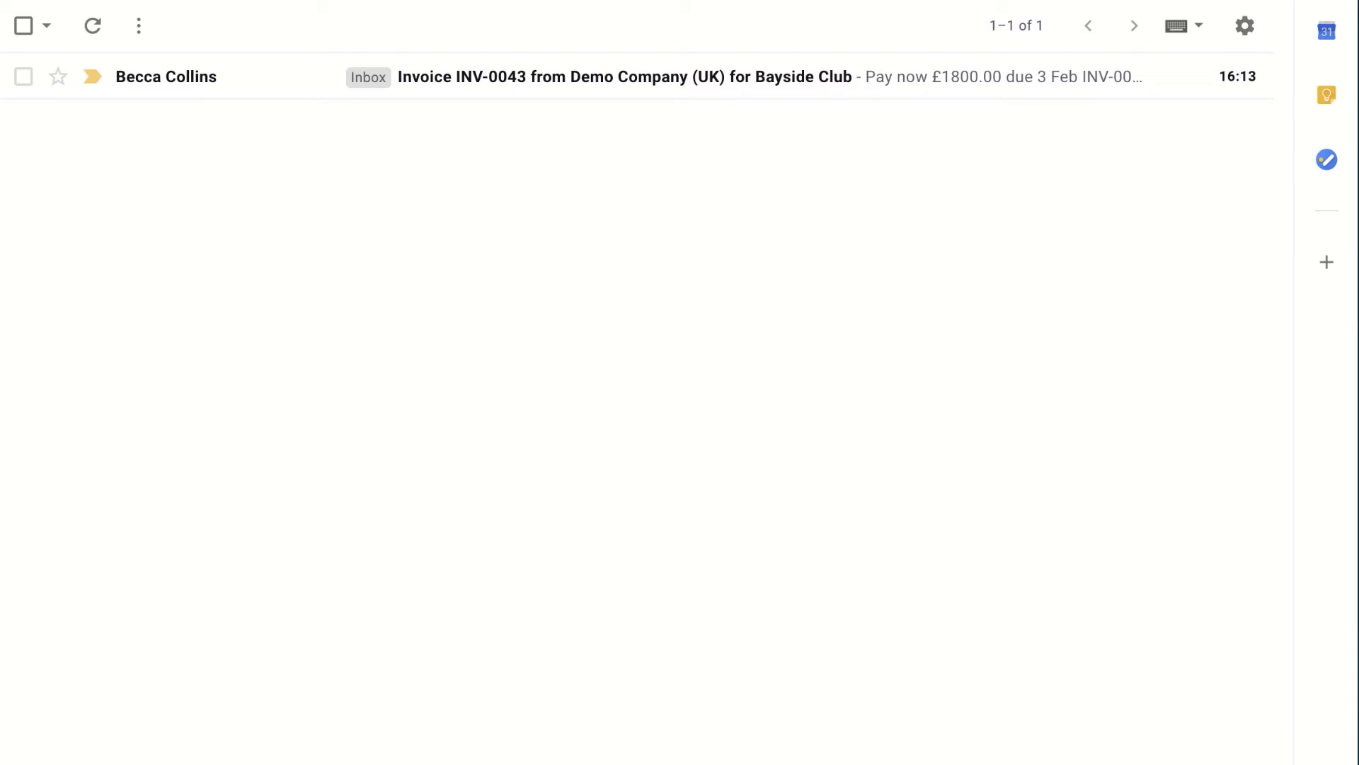
Switch to Gmail, open the received invoice email, view the bill online and open its payment option
left_click(589, 93)
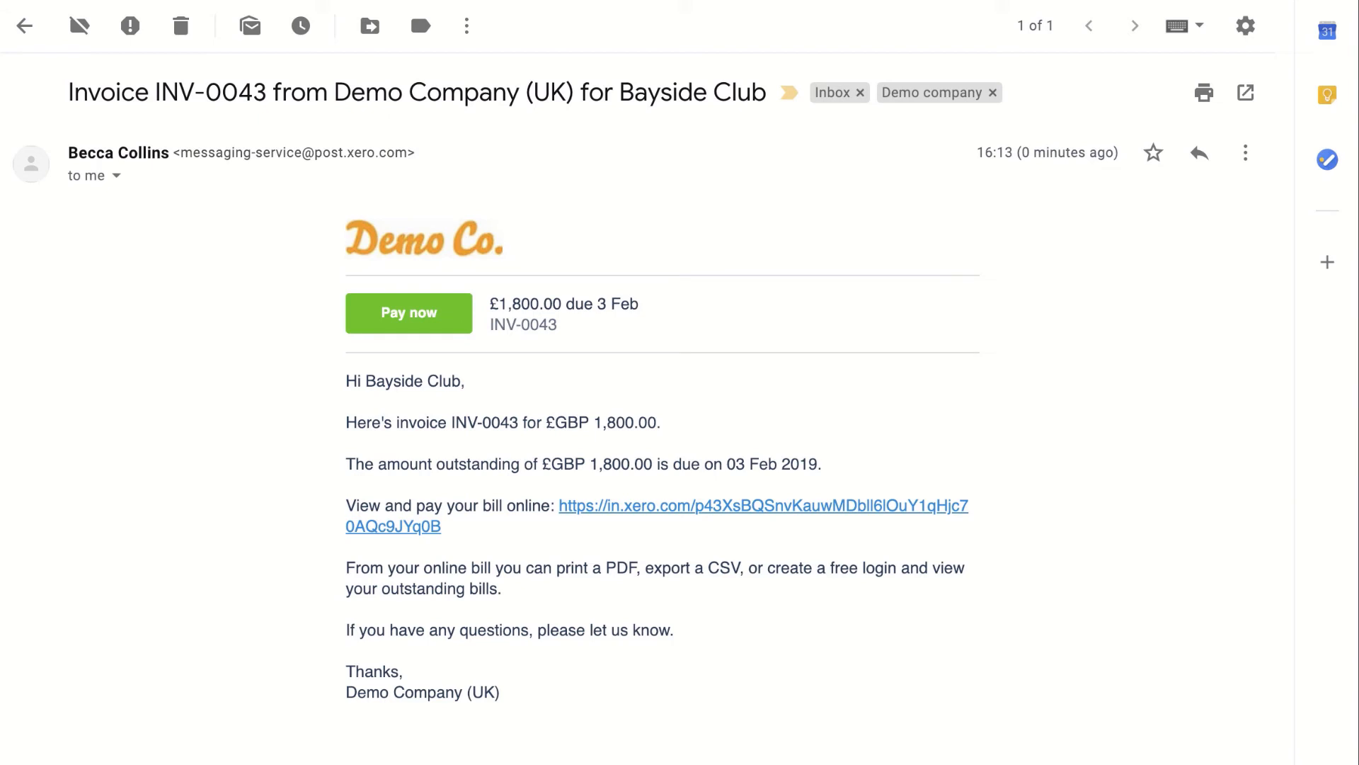
left_click(686, 518)
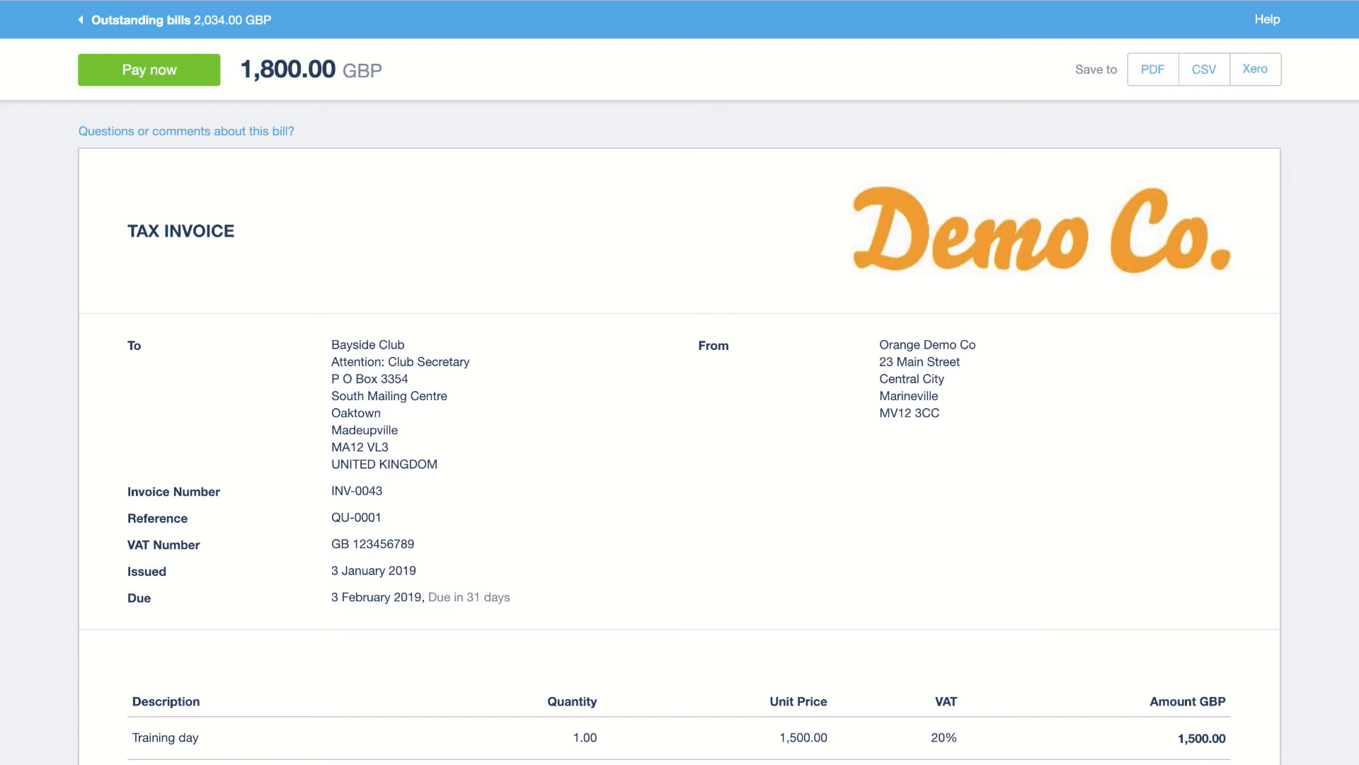
left_click(189, 77)
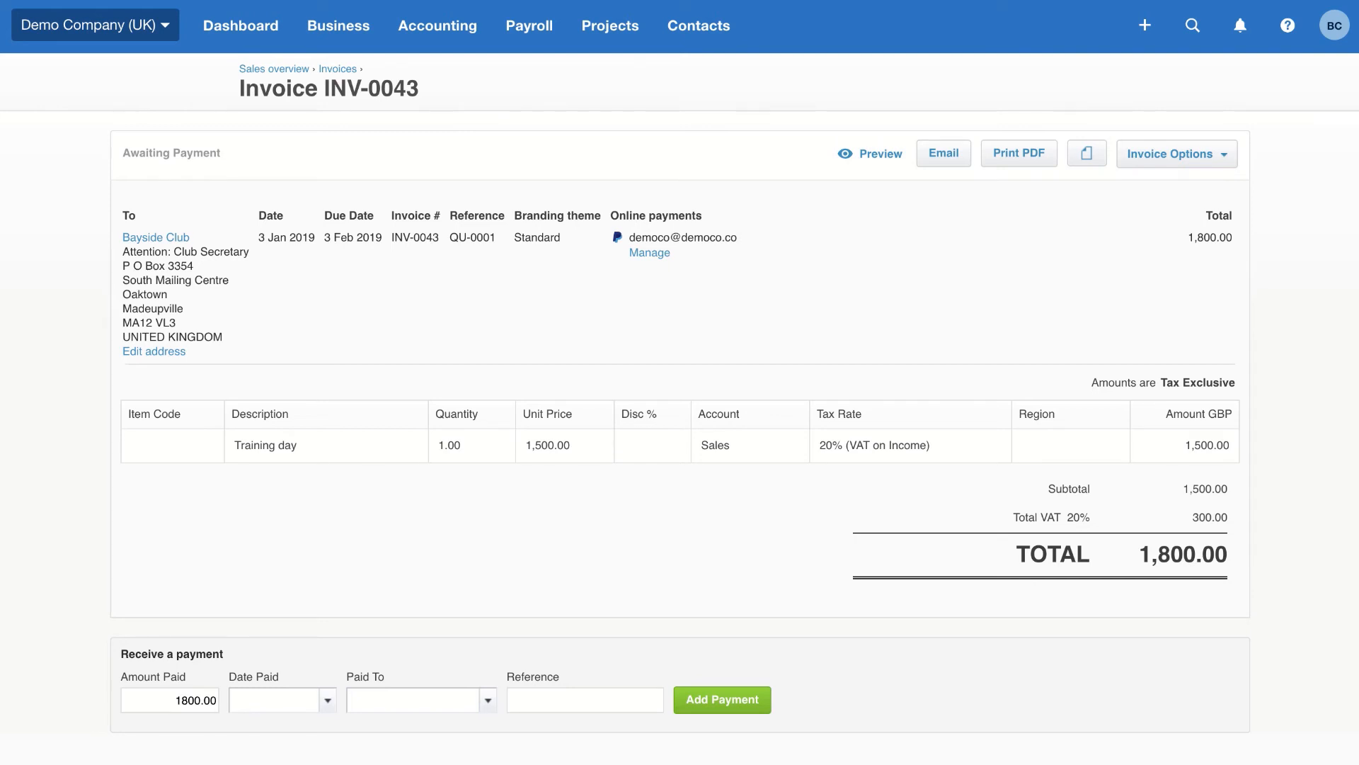
Open the list of all contacts to view what each one owes and is owed
left_click(706, 34)
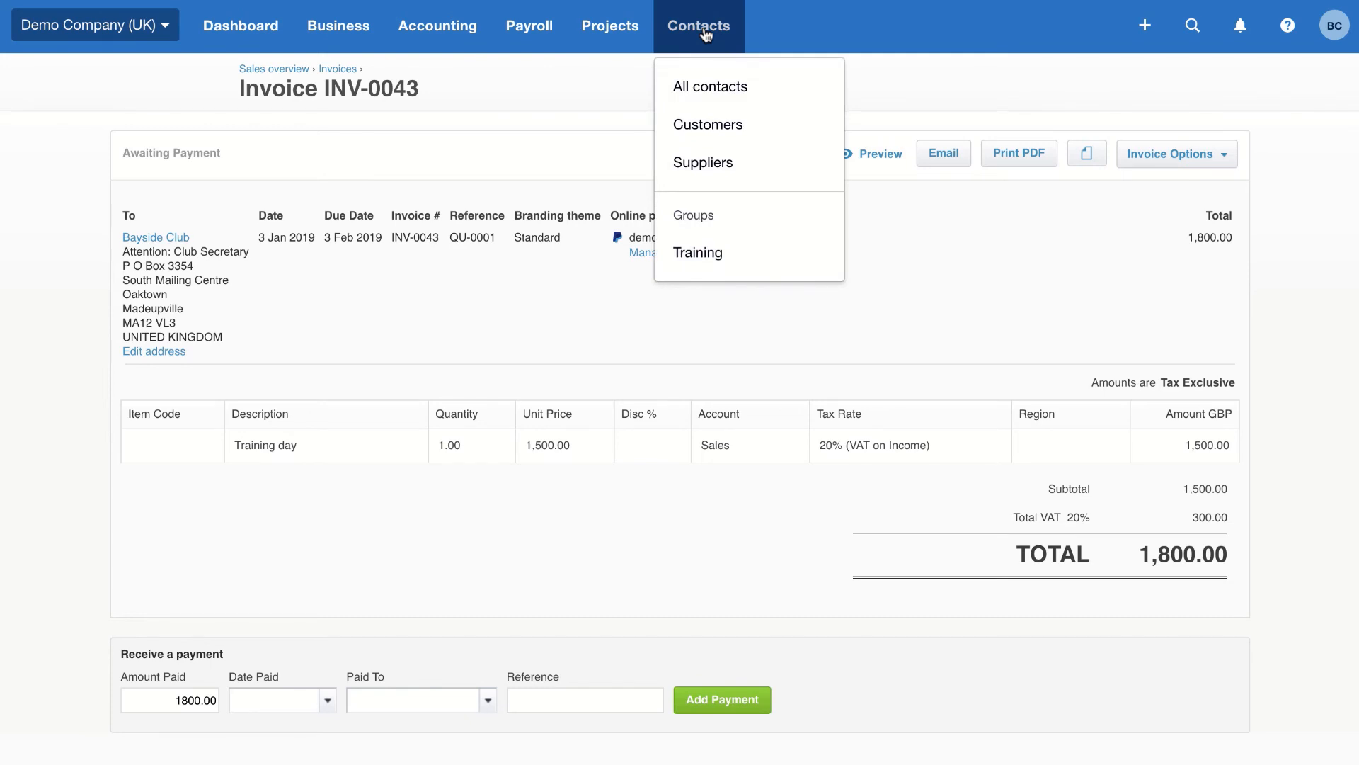
left_click(698, 91)
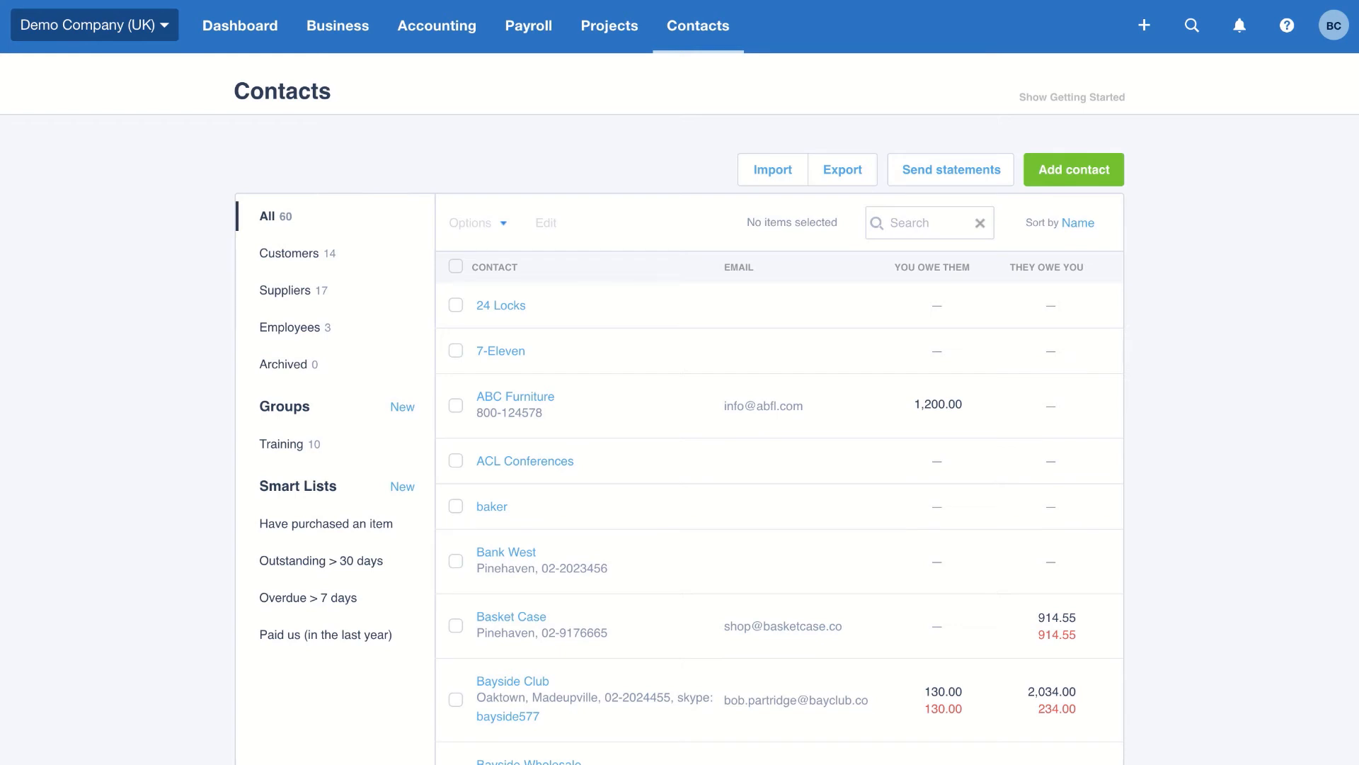
Open the new version of the Profit and Loss report from the financial reports
left_click(427, 43)
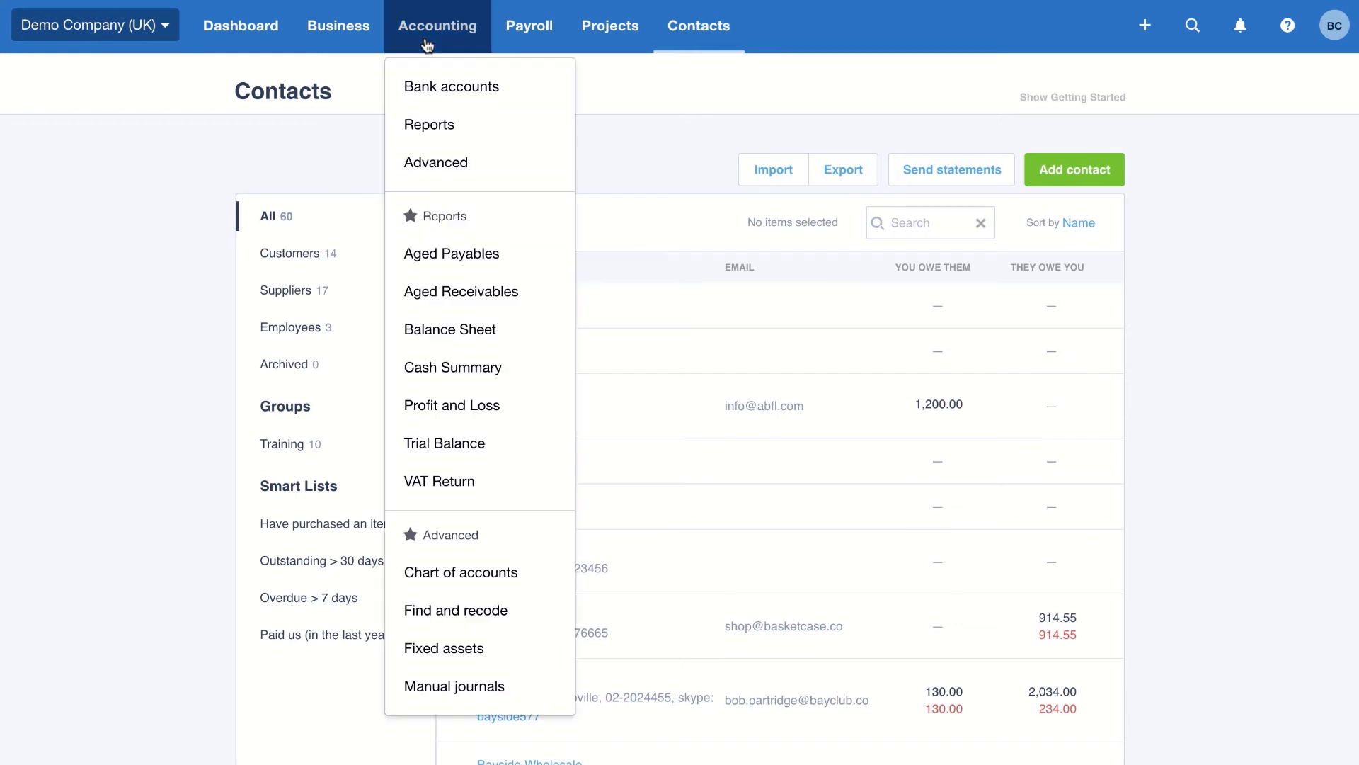
left_click(447, 131)
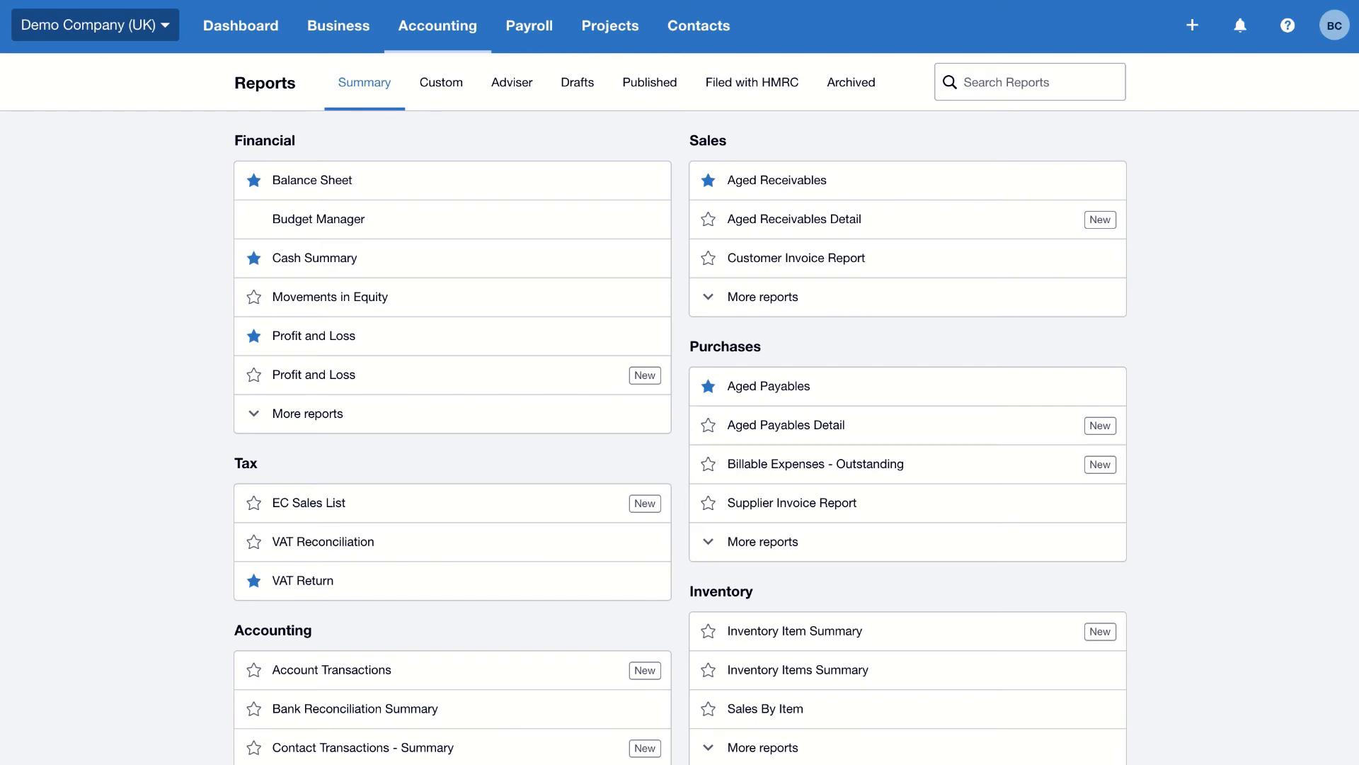
left_click(431, 388)
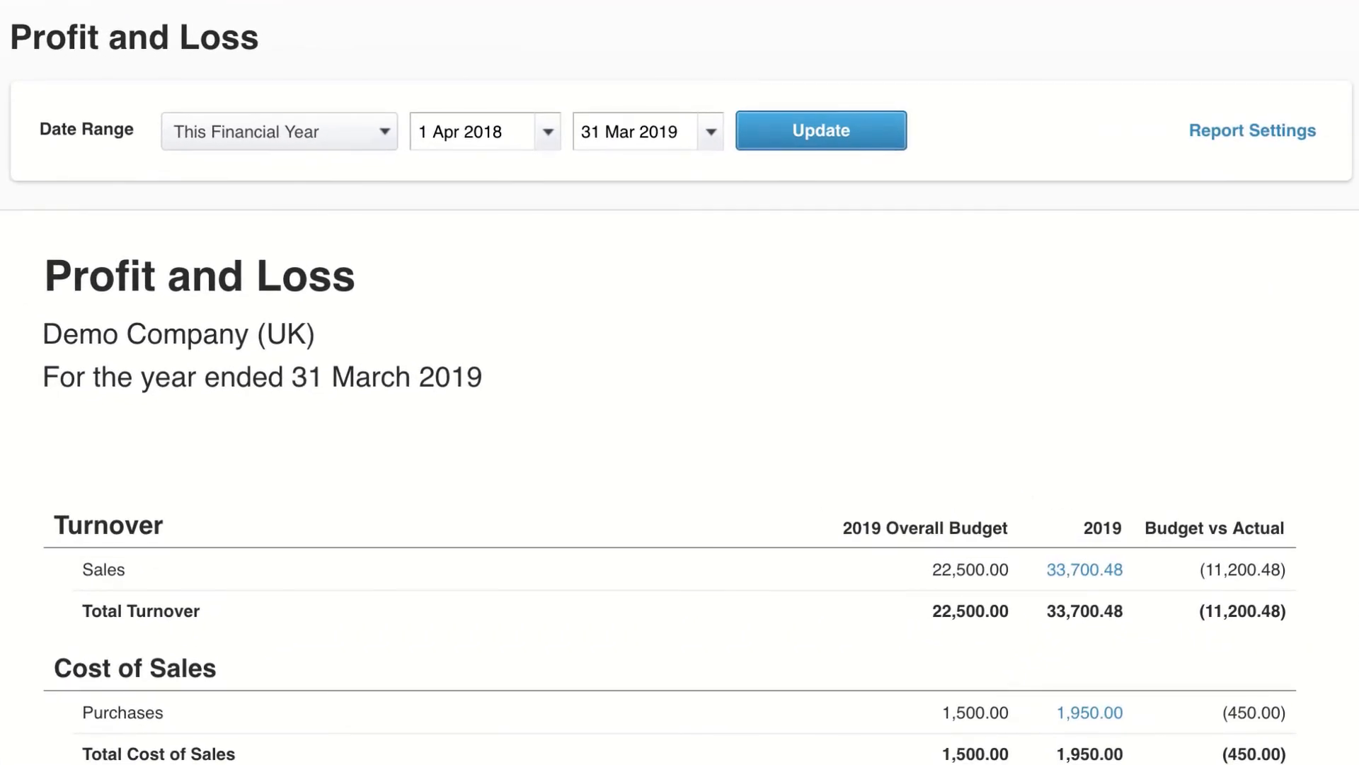
In the Profit and Loss report settings, set the date range to Custom and check the available Region filter options
left_click(1280, 130)
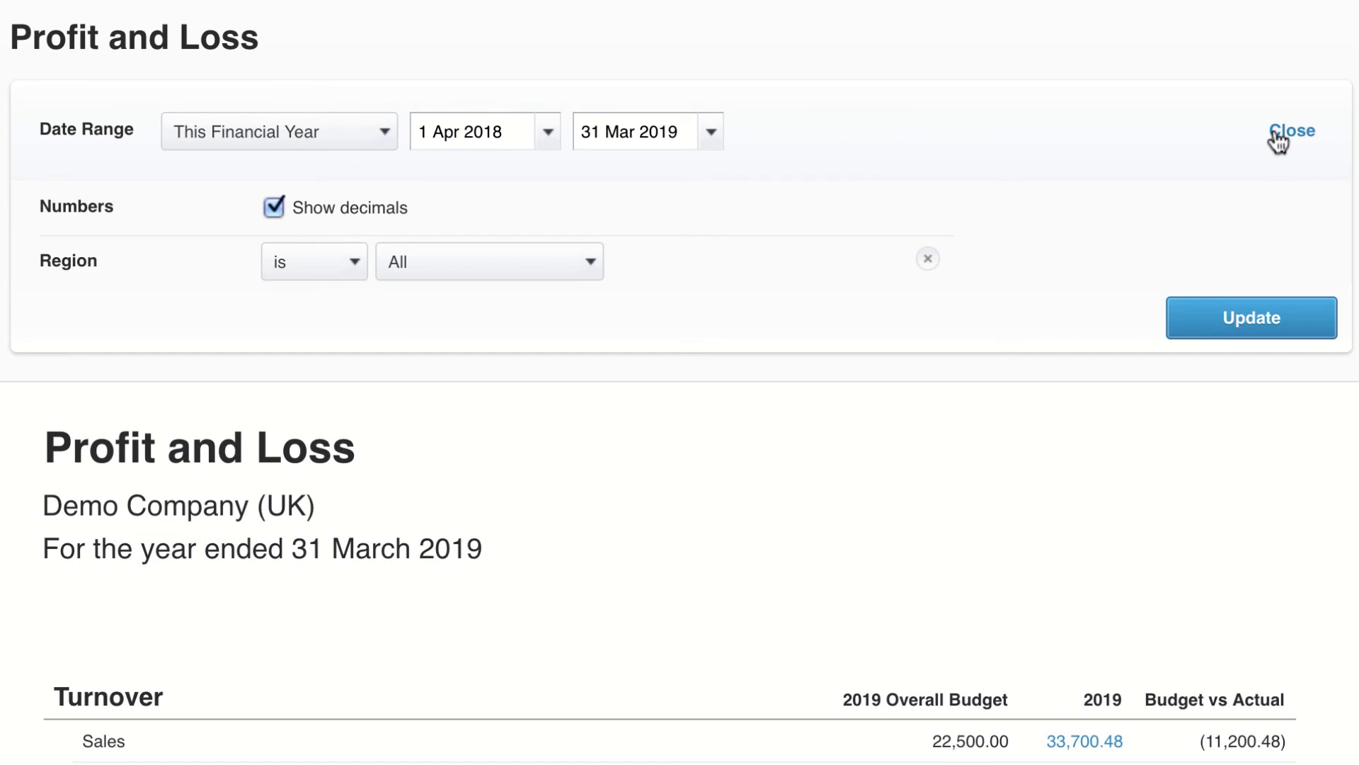
left_click(384, 135)
scroll(362, 482, "down", 2)
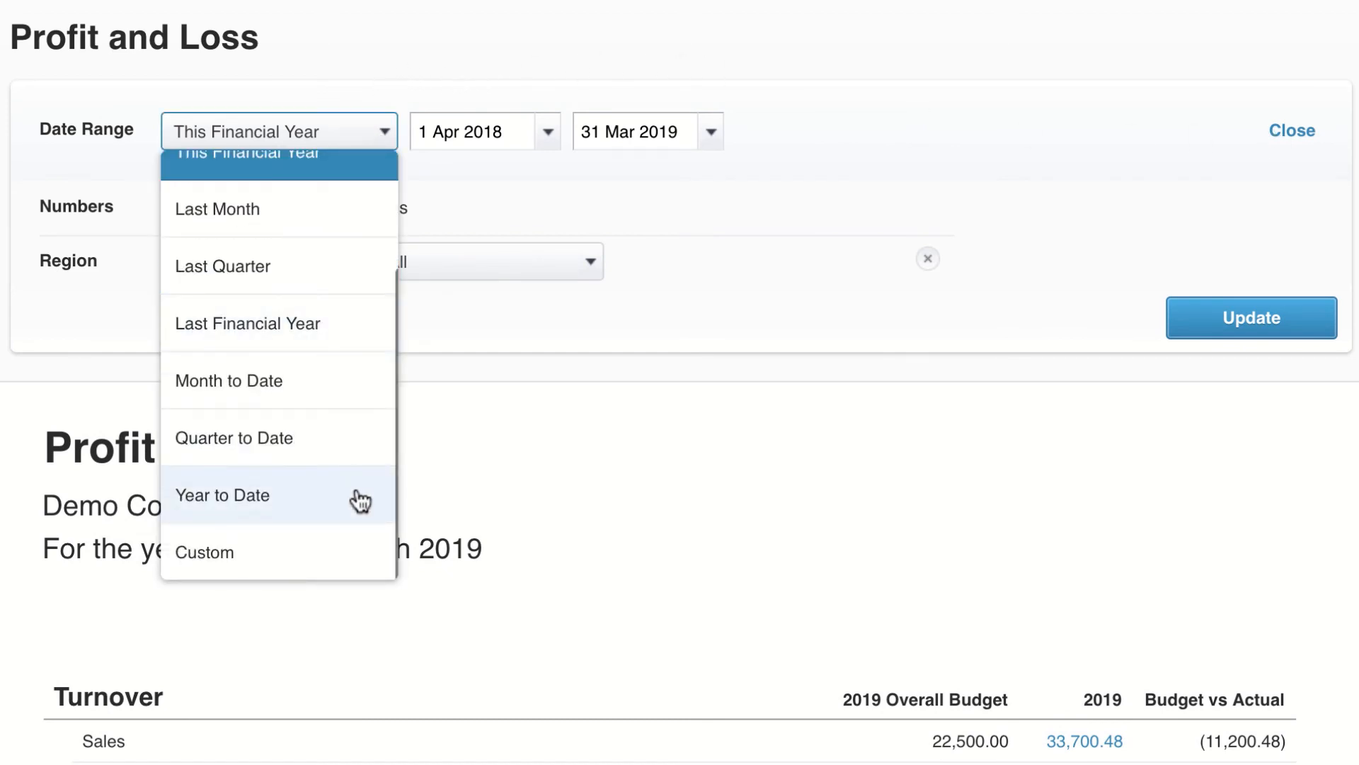
left_click(339, 549)
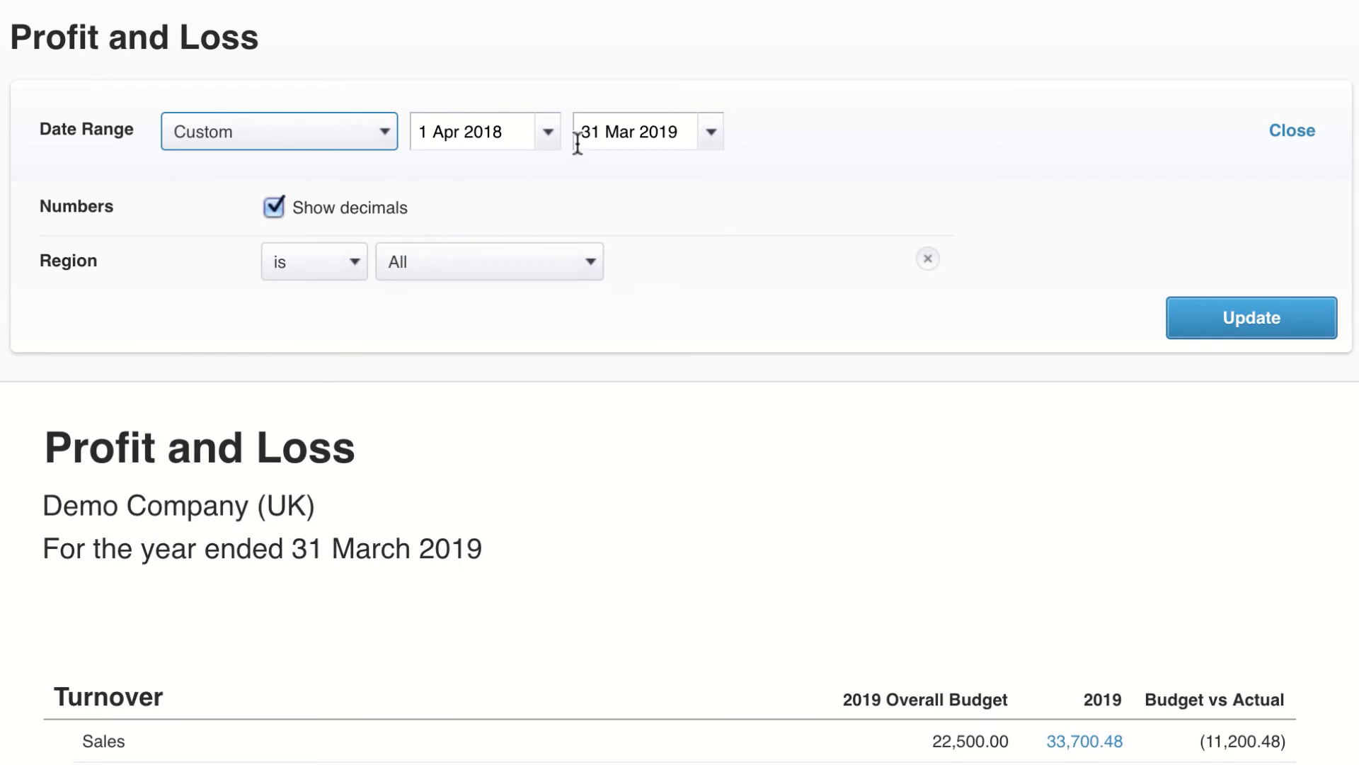
left_click(590, 264)
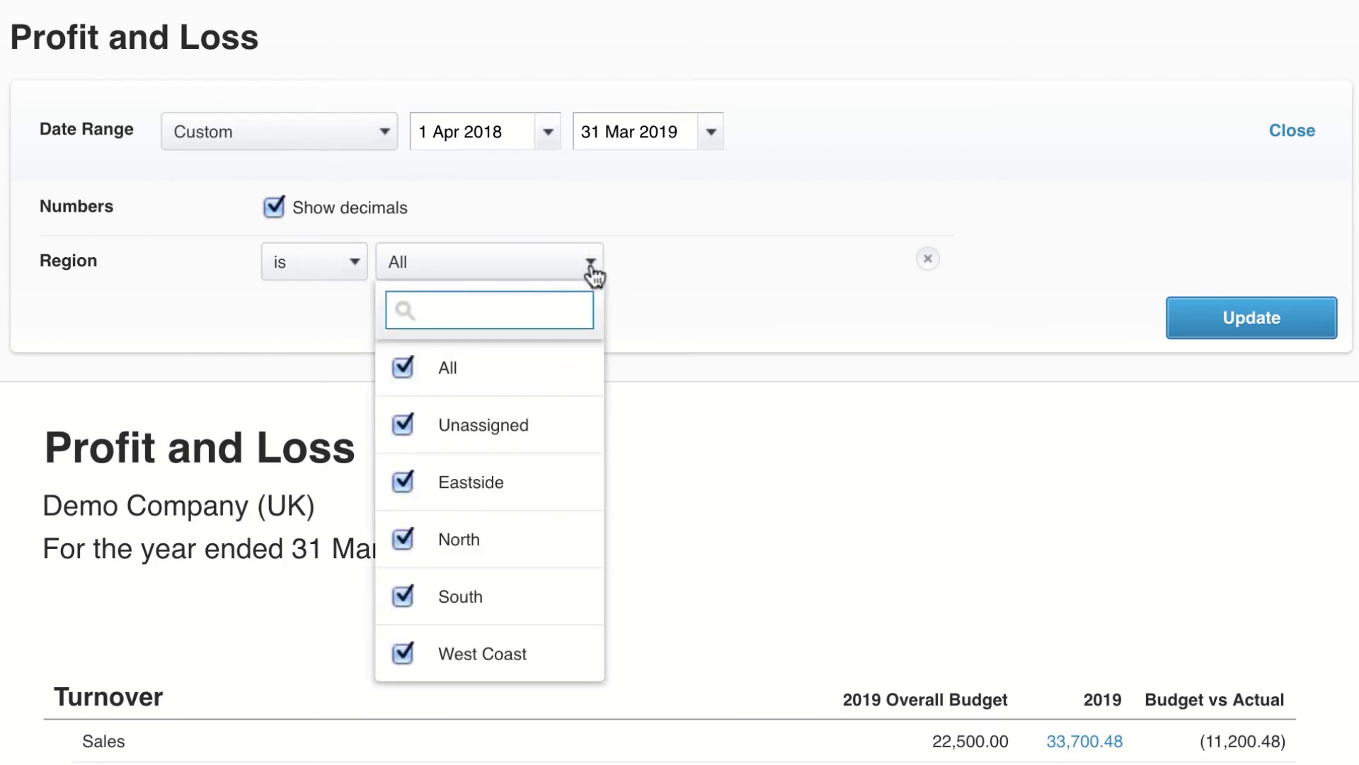
left_click(592, 266)
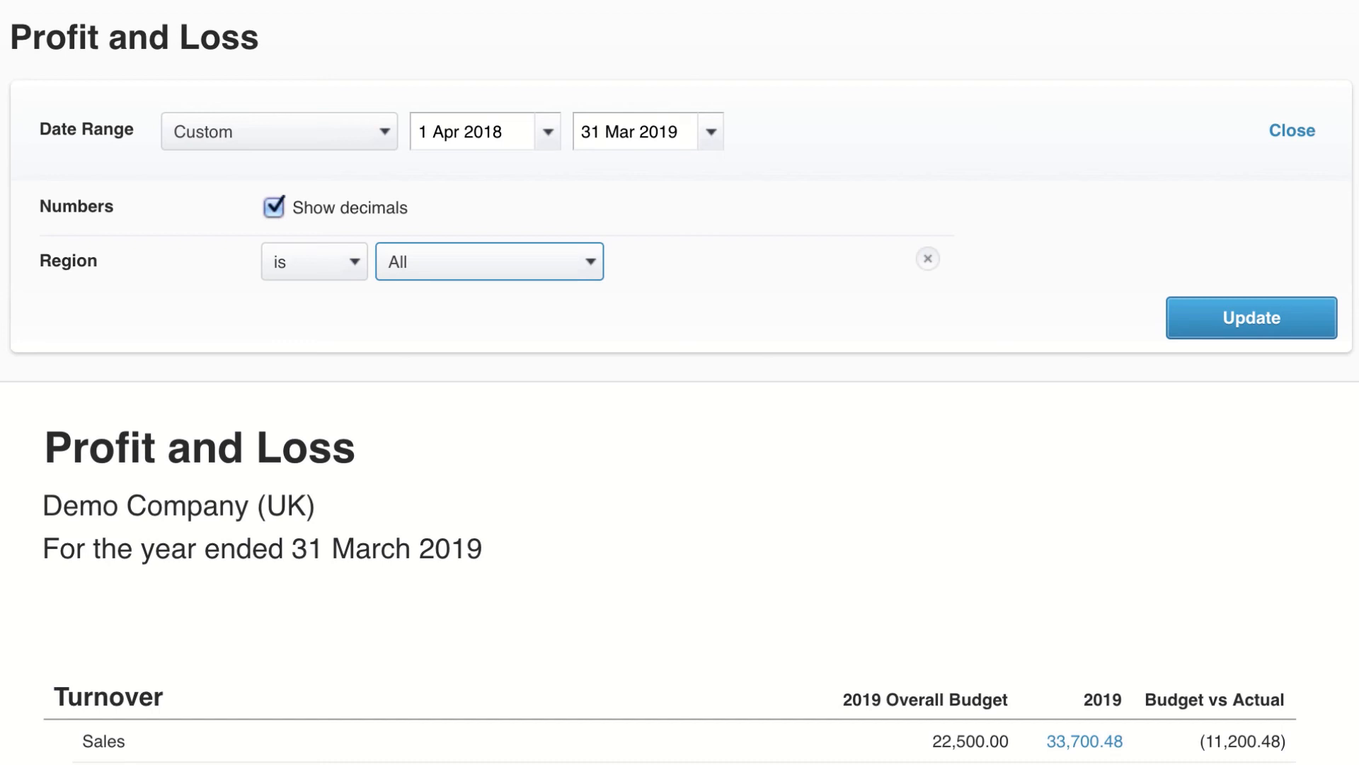
Save the Profit and Loss report as a Custom report
scroll(679, 382, "down", 15)
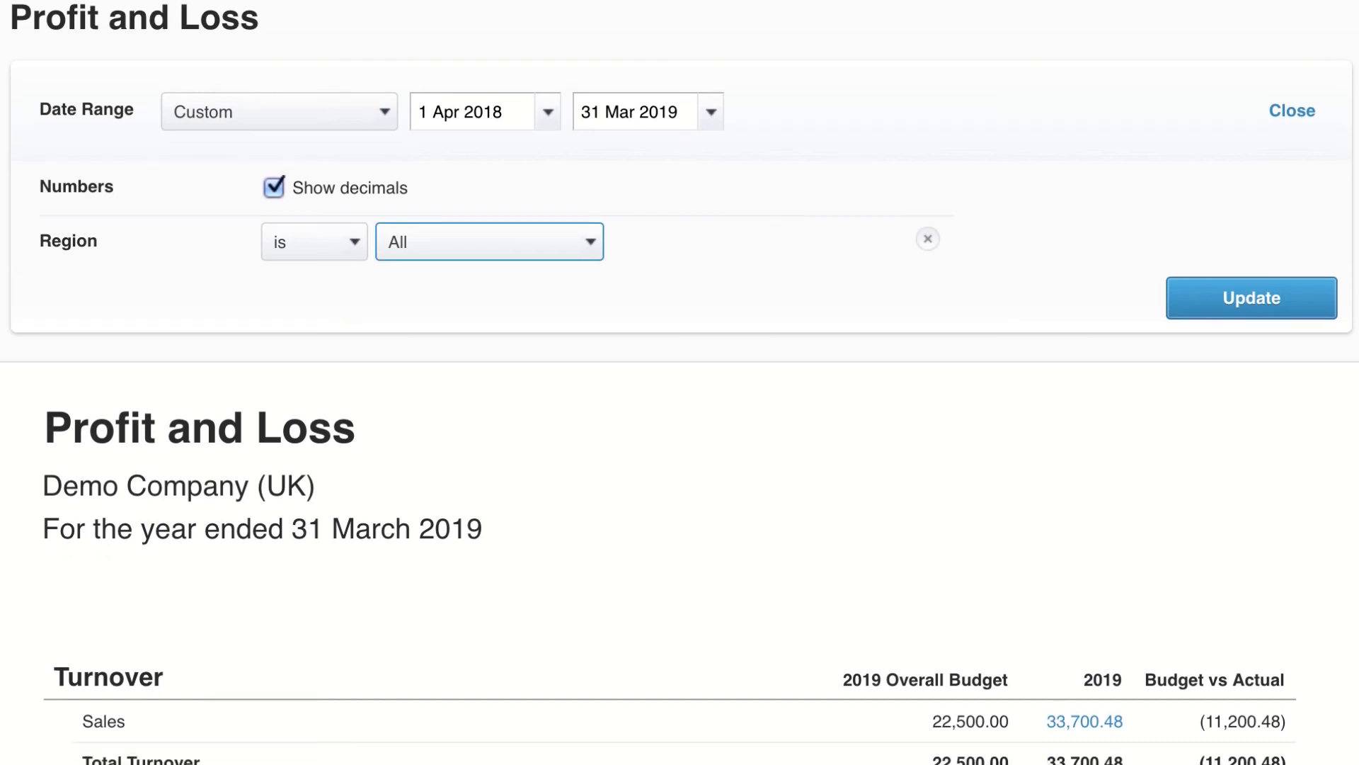
scroll(680, 383, "down", 1)
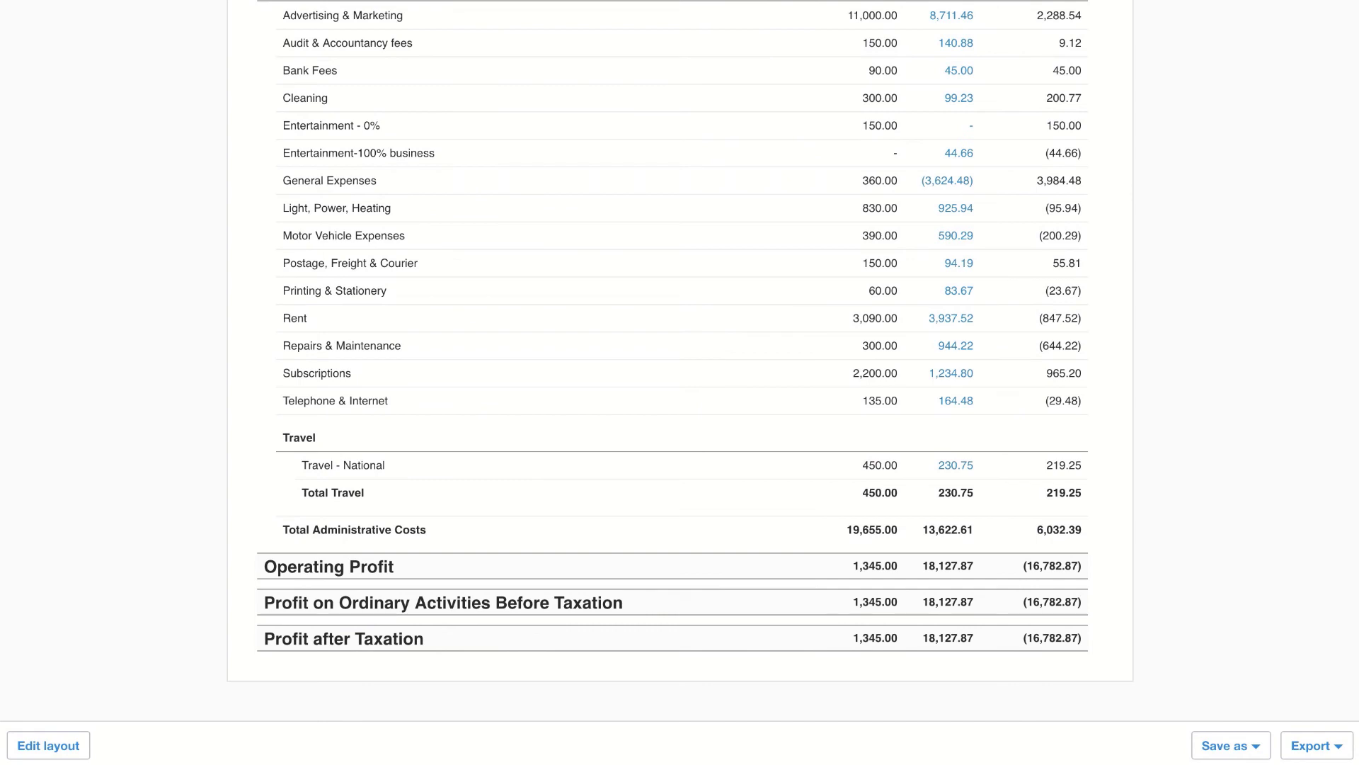
left_click(1258, 747)
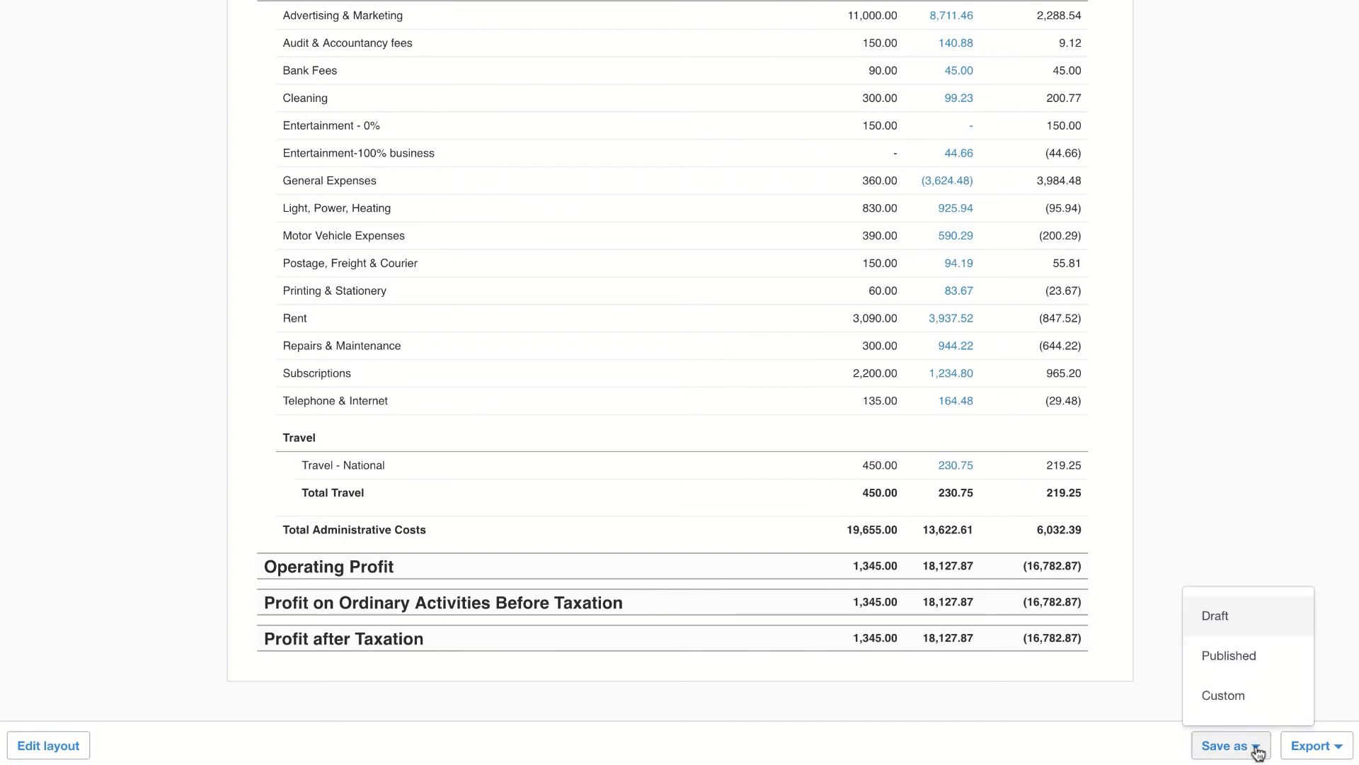
left_click(1265, 698)
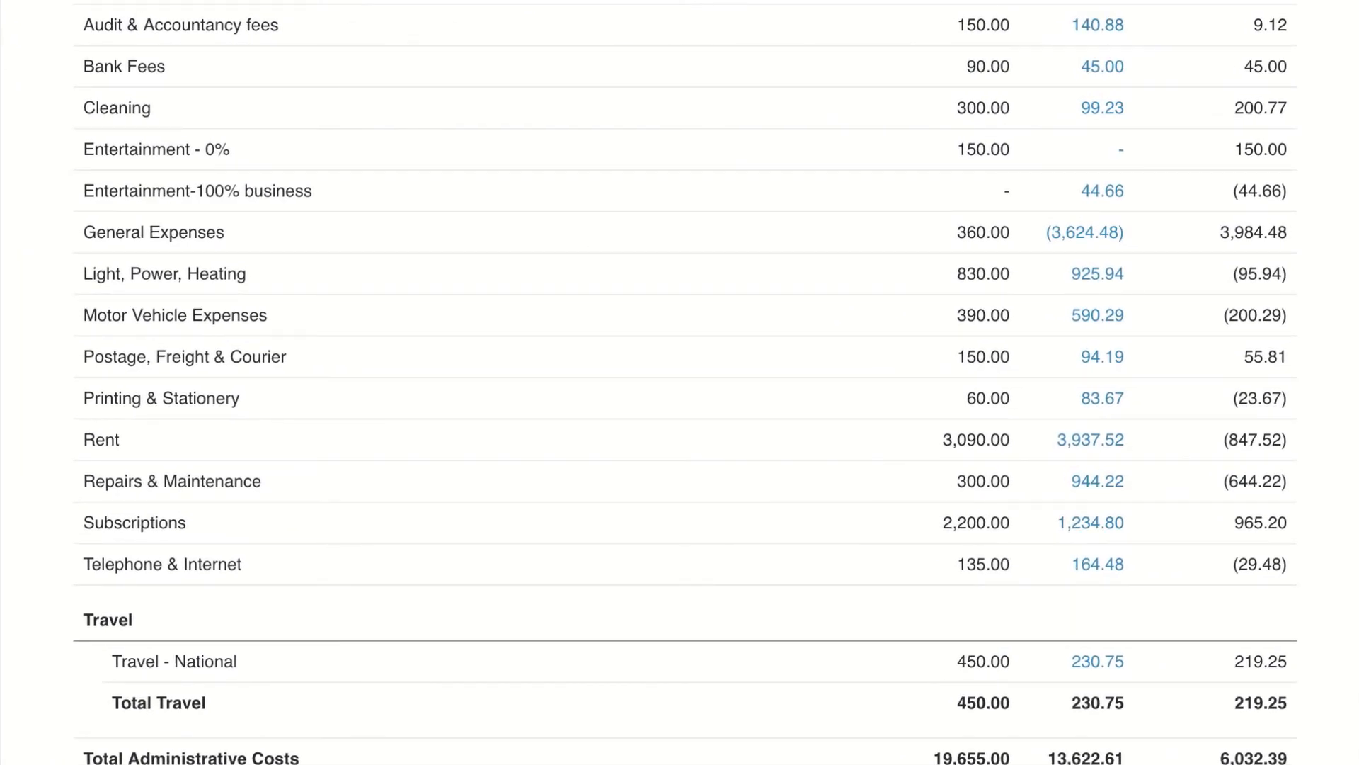
Drill down from the report's Repairs & Maintenance figure to the Central Copiers photocopier repair bill and check its related files
left_click(1109, 490)
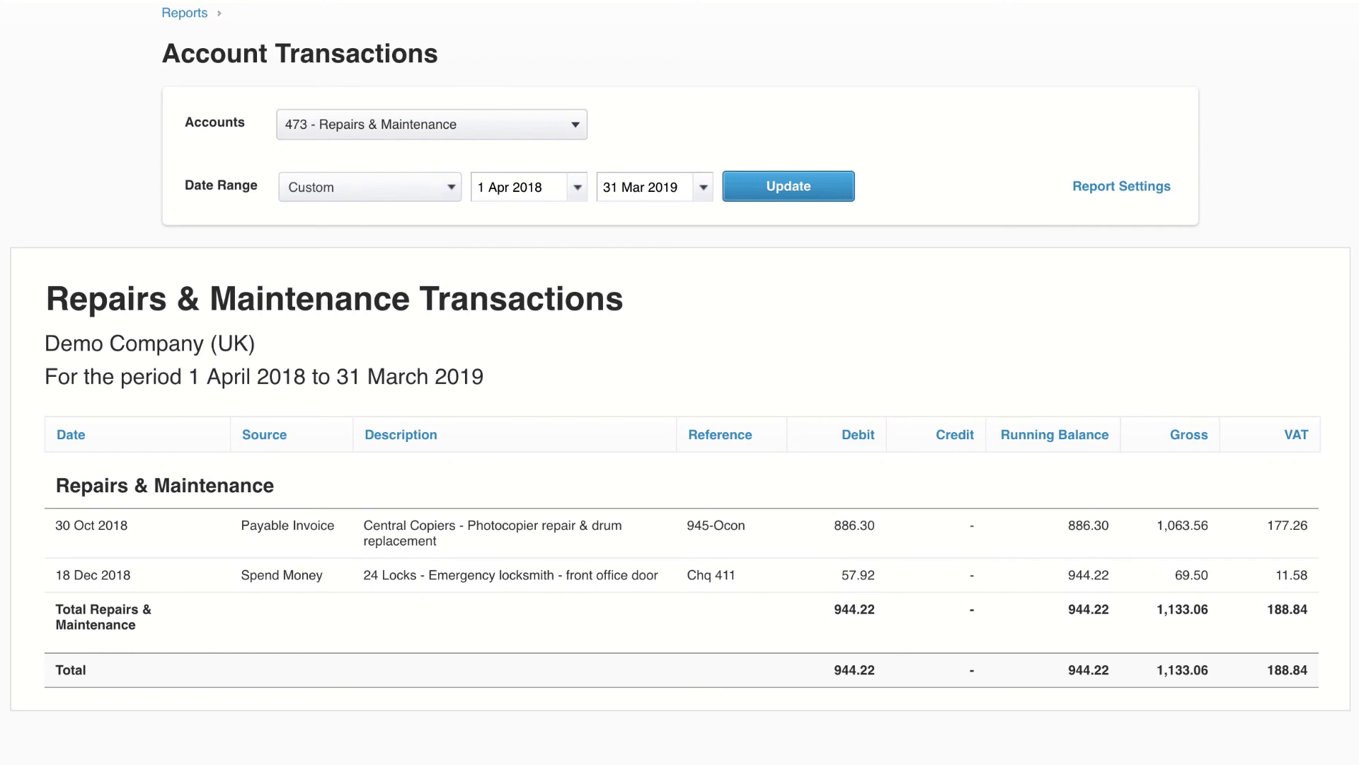
left_click(515, 536)
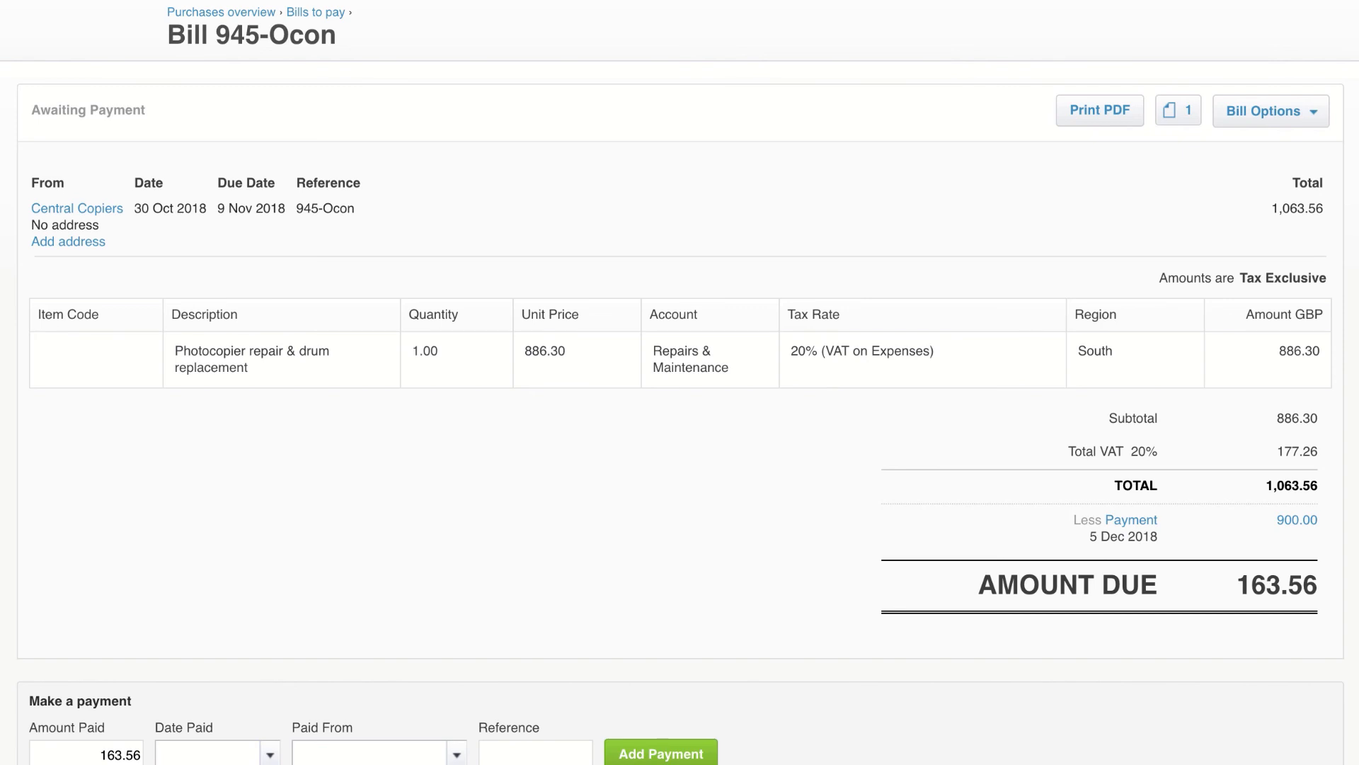
left_click(1177, 122)
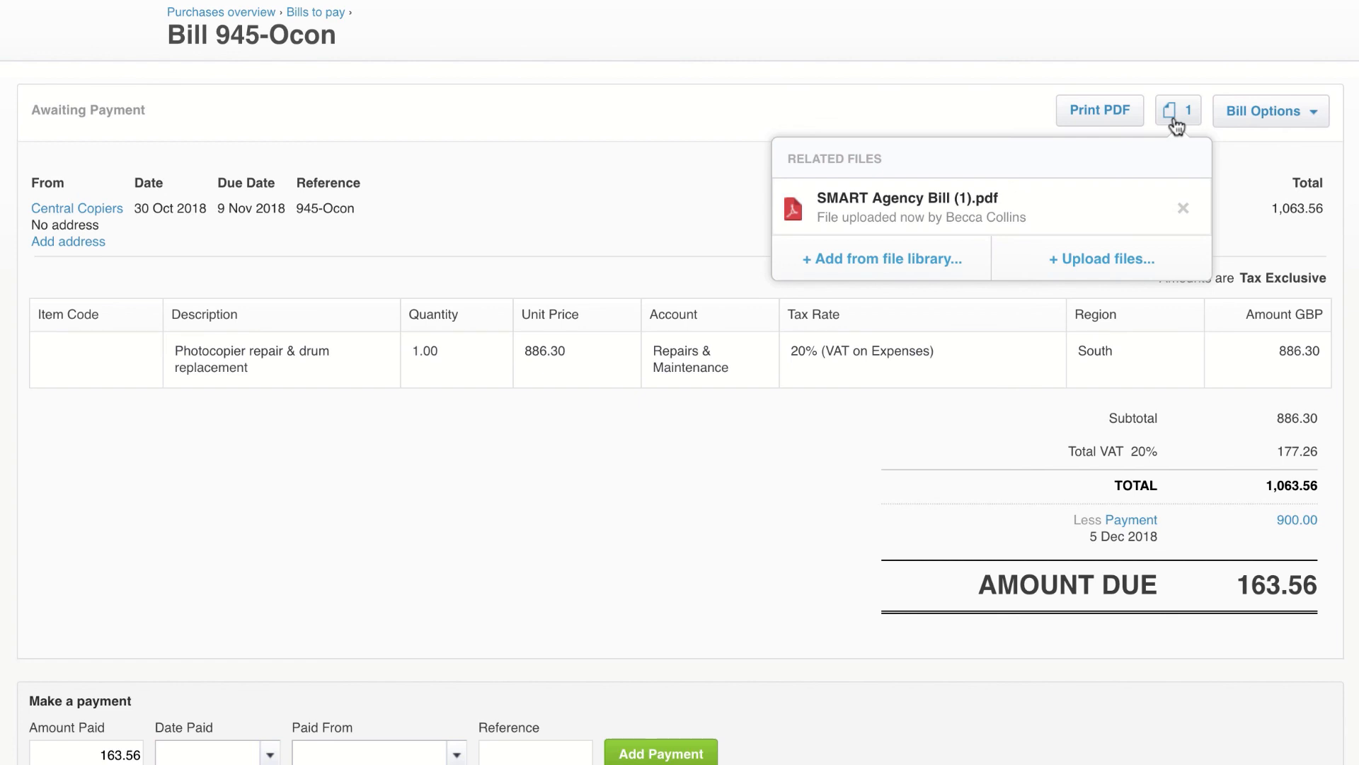
left_click(1197, 112)
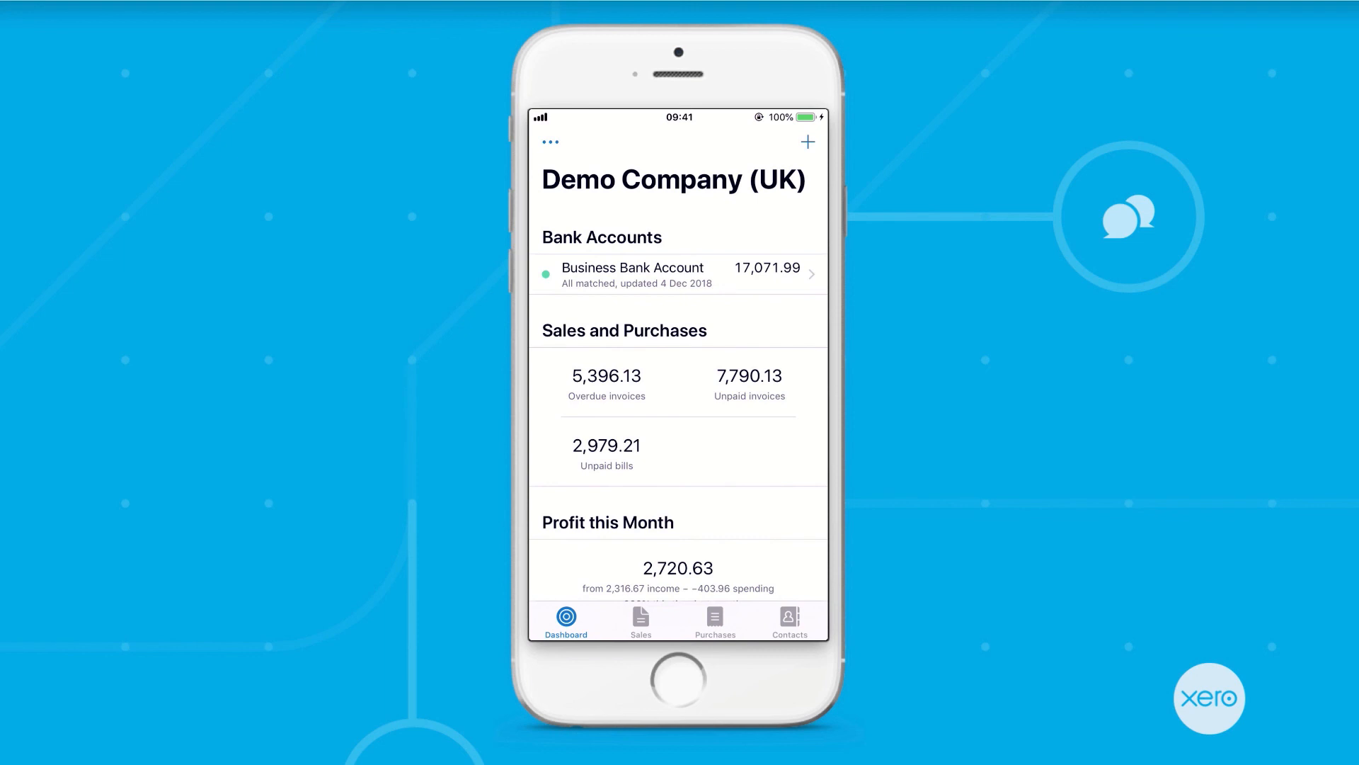
In the Xero mobile app, view the overdue sales invoices and open the add option in Purchases
left_click(641, 622)
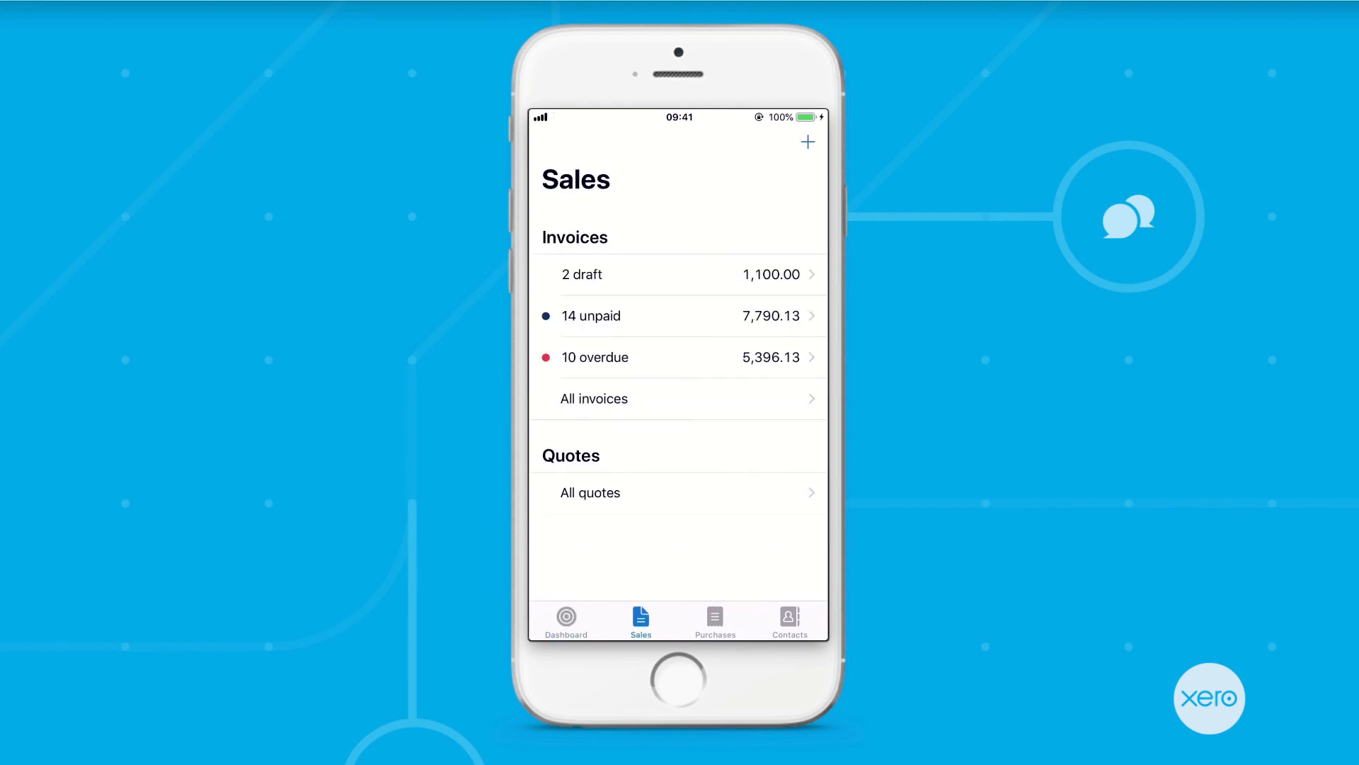
left_click(679, 358)
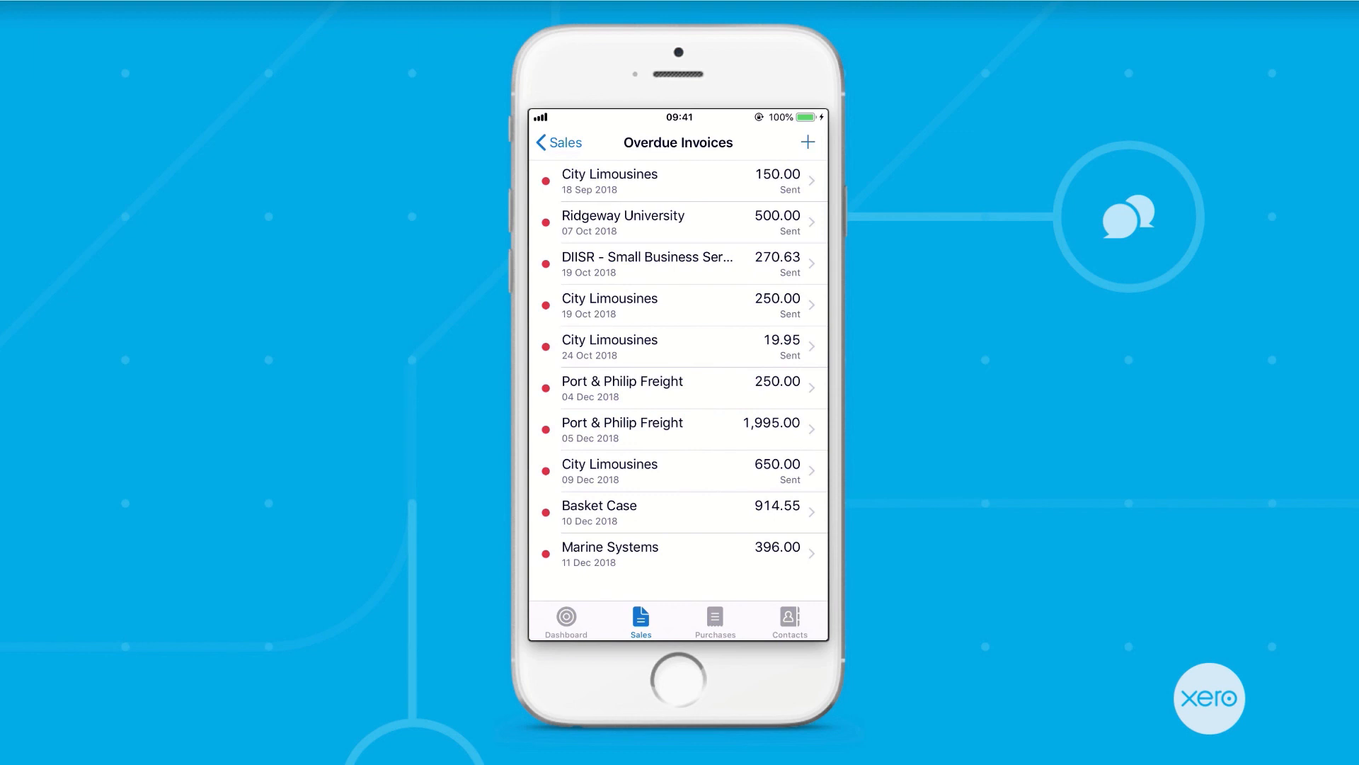
left_click(715, 621)
left_click(808, 142)
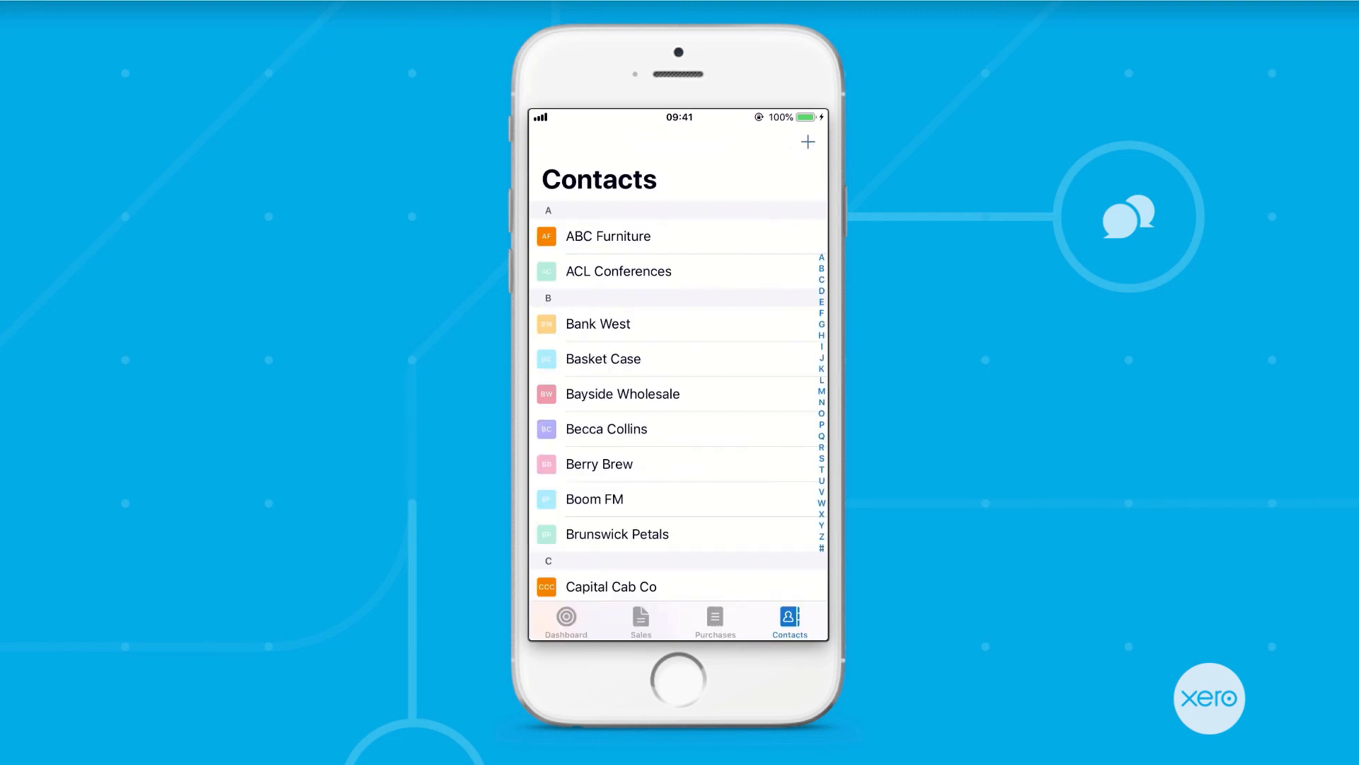
View the Bayside Wholesale contact's phone details and review the dashboard's monthly profit and Total Cash In and Out chart
left_click(623, 394)
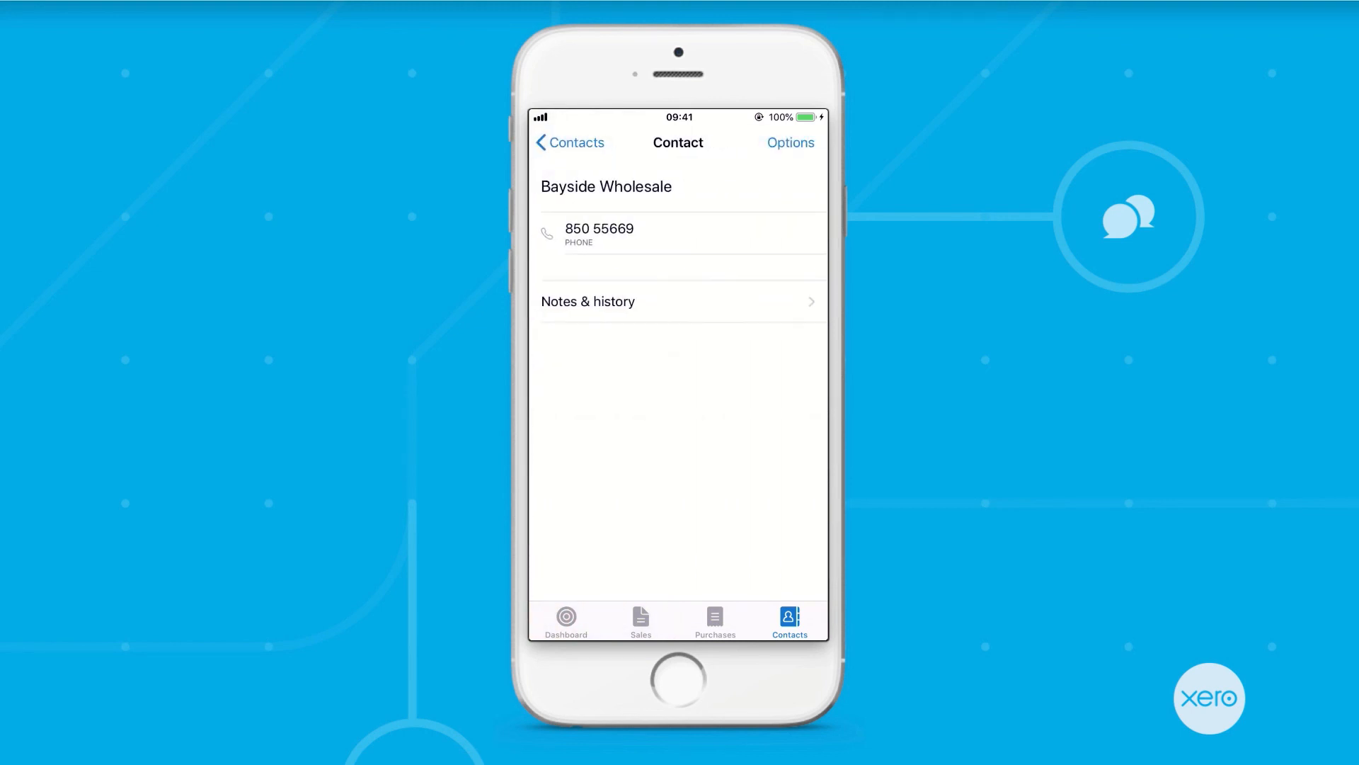
left_click(599, 232)
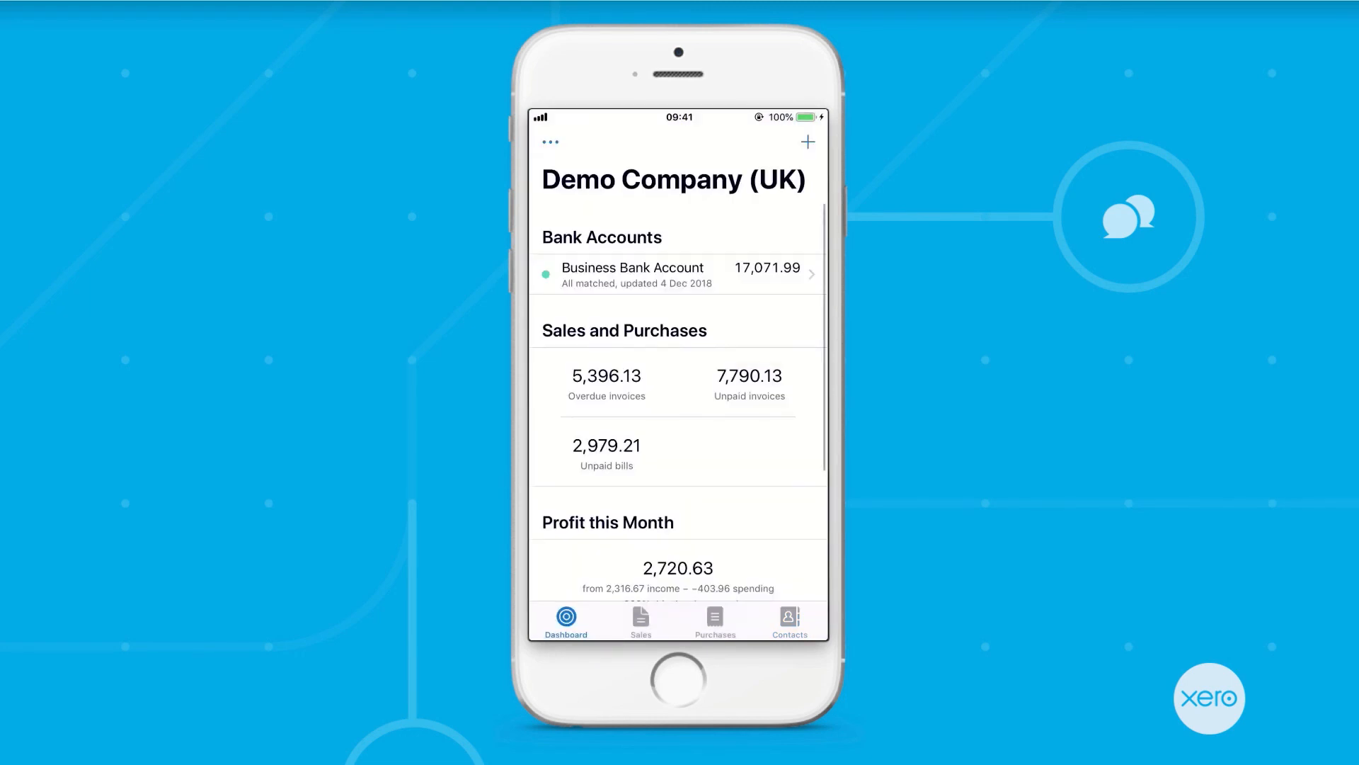
scroll(678, 354, "down", 4)
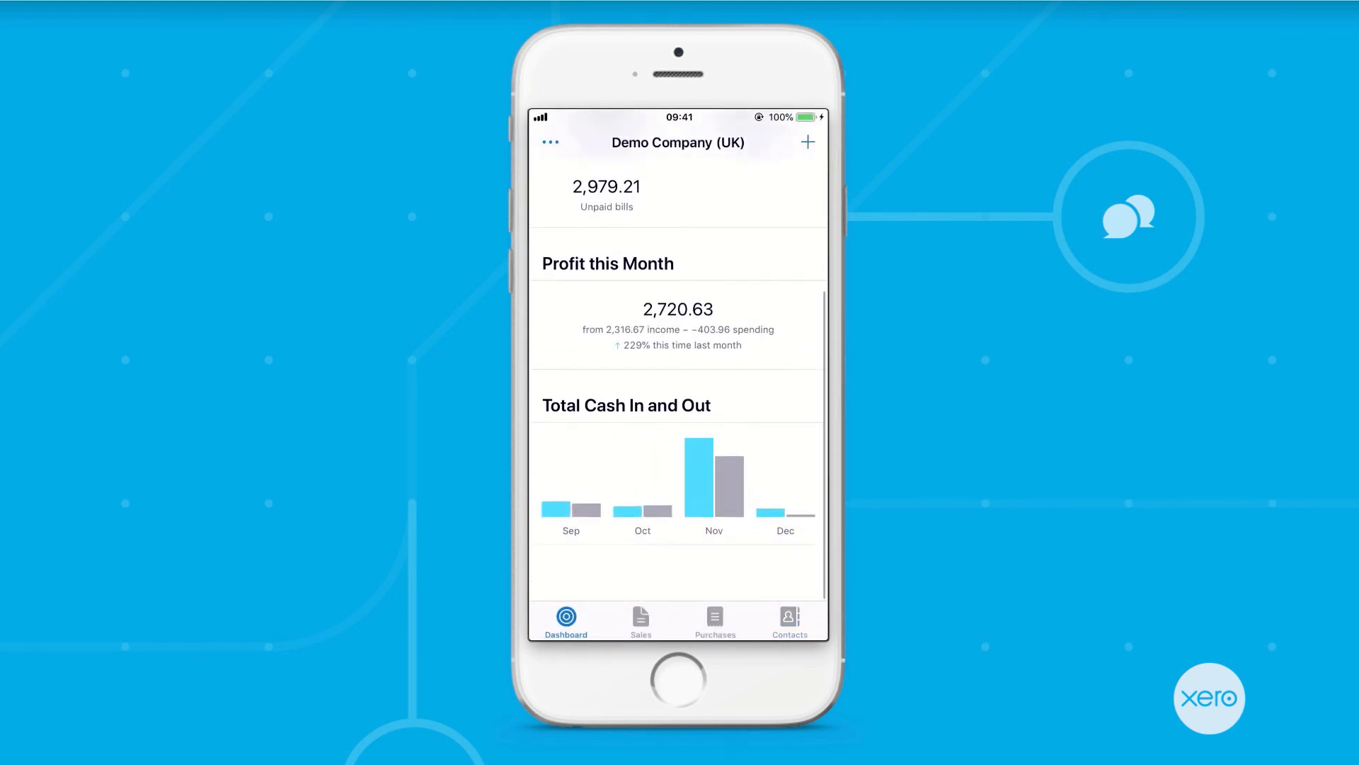